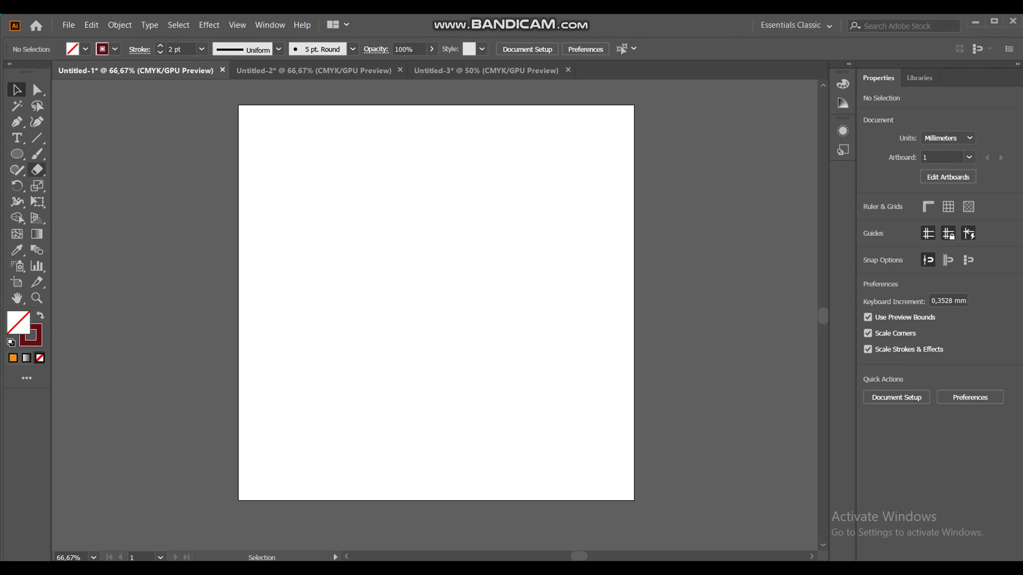
Step: Paint a vertical brush line up from the artboard bottom and set its X to 100 mm
{"action": "left_click", "coordinate": [37, 154]}
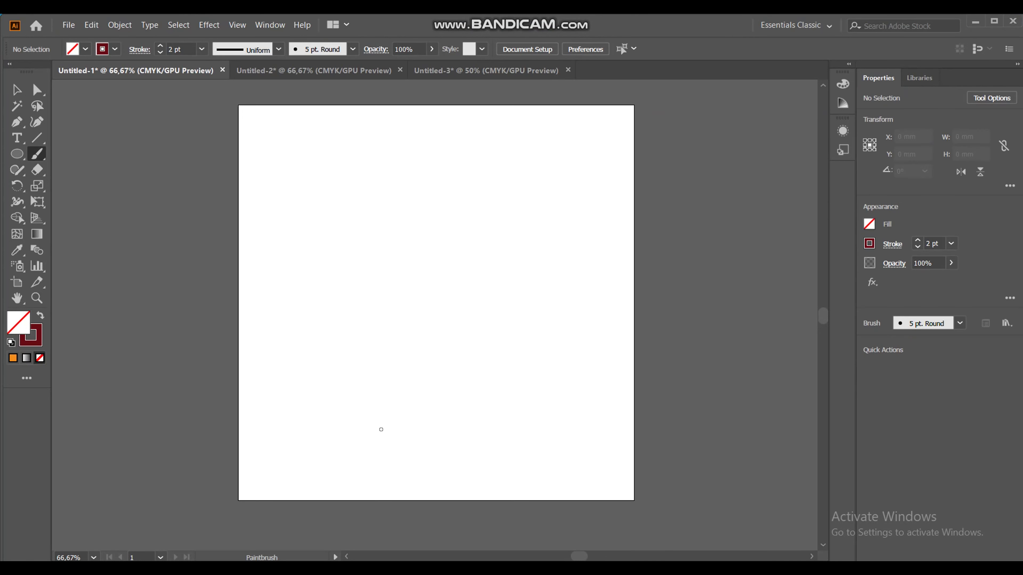
{"action": "left_click_drag", "start_coordinate": [438, 504], "coordinate": [438, 397]}
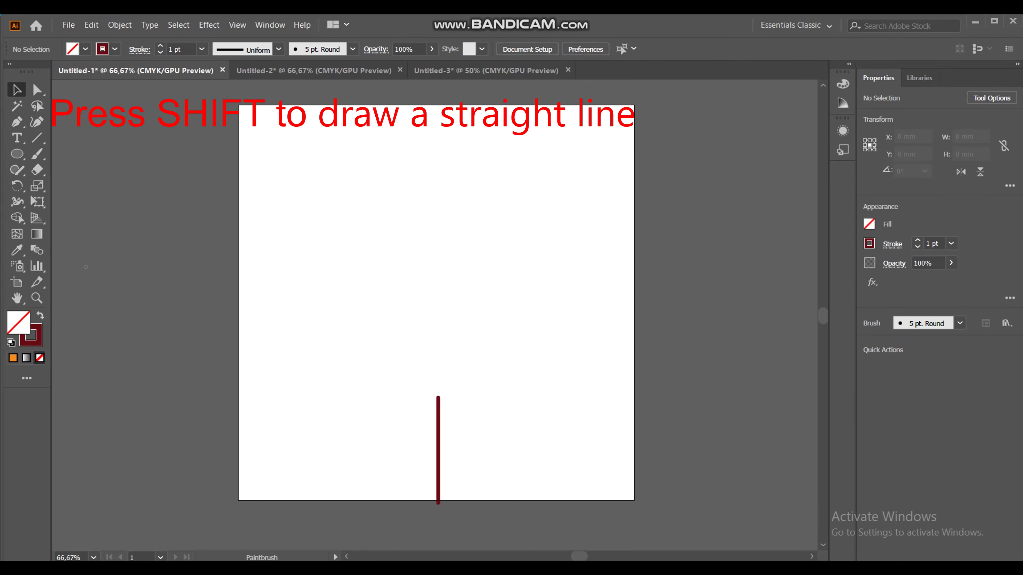
{"action": "left_click", "coordinate": [17, 89]}
{"action": "left_click", "coordinate": [438, 427]}
{"action": "left_click_drag", "start_coordinate": [438, 414], "coordinate": [438, 414]}
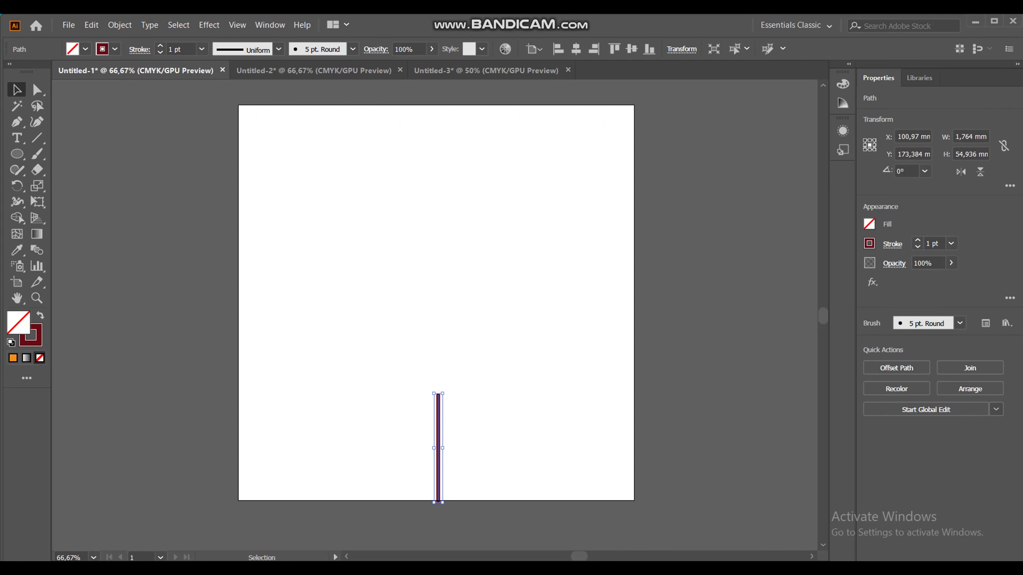
{"action": "type", "text": "100"}
{"action": "key", "text": "Return"}
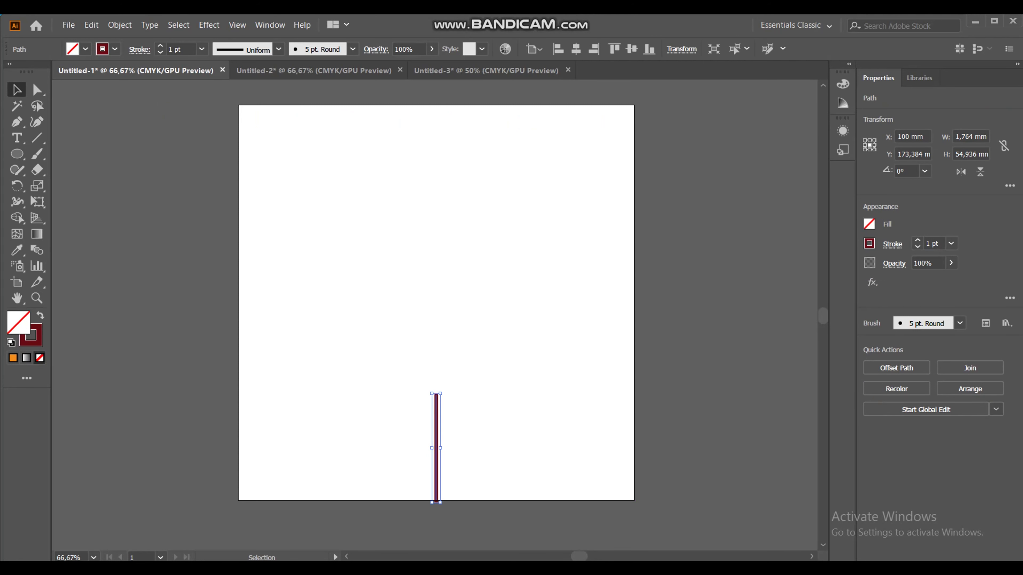
Step: Give the line an orange stroke at 1 pt weight
{"action": "left_click", "coordinate": [917, 240]}
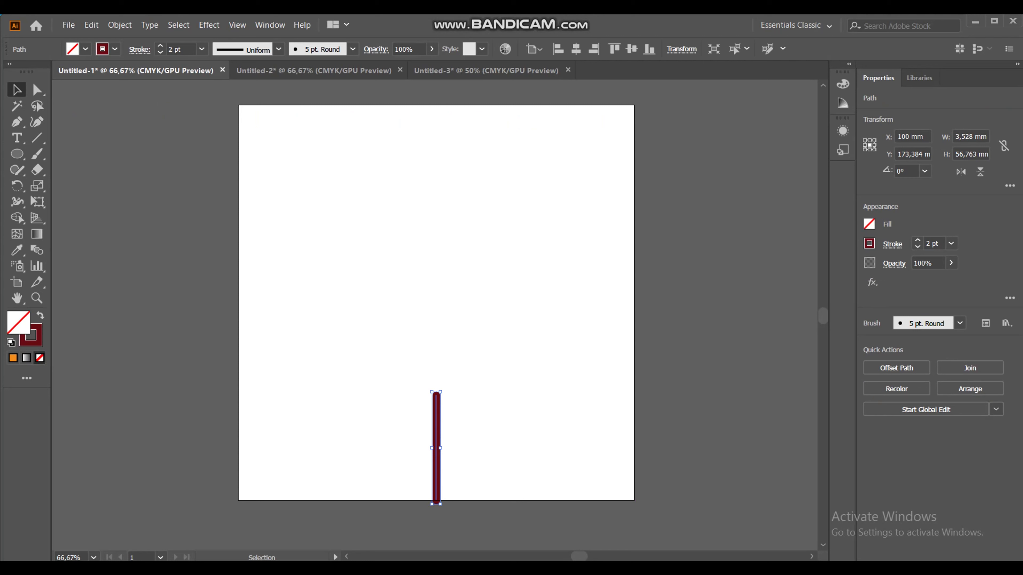
{"action": "left_click", "coordinate": [869, 244]}
{"action": "left_click", "coordinate": [770, 351]}
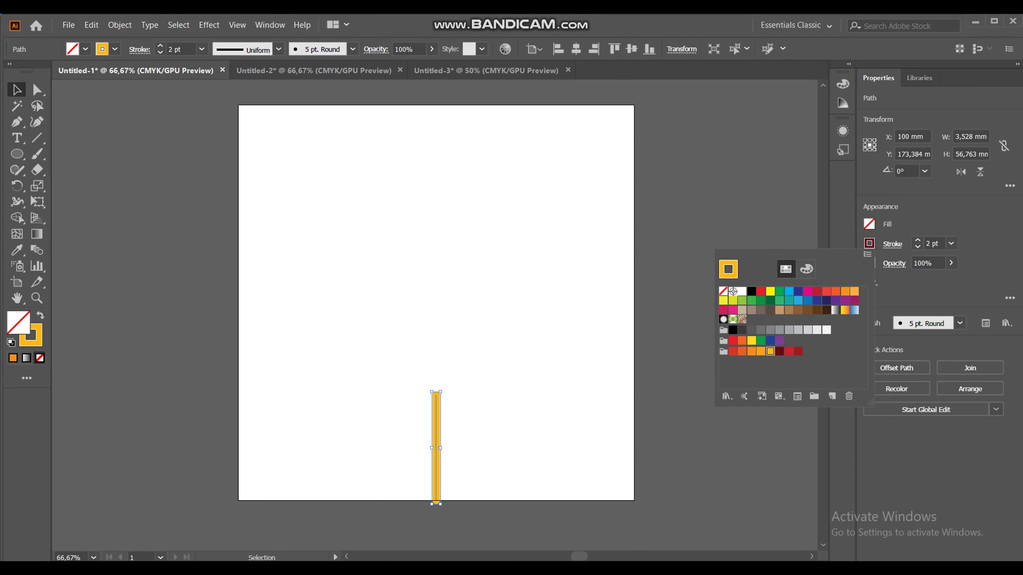
{"action": "left_click", "coordinate": [854, 291]}
{"action": "left_click", "coordinate": [845, 291]}
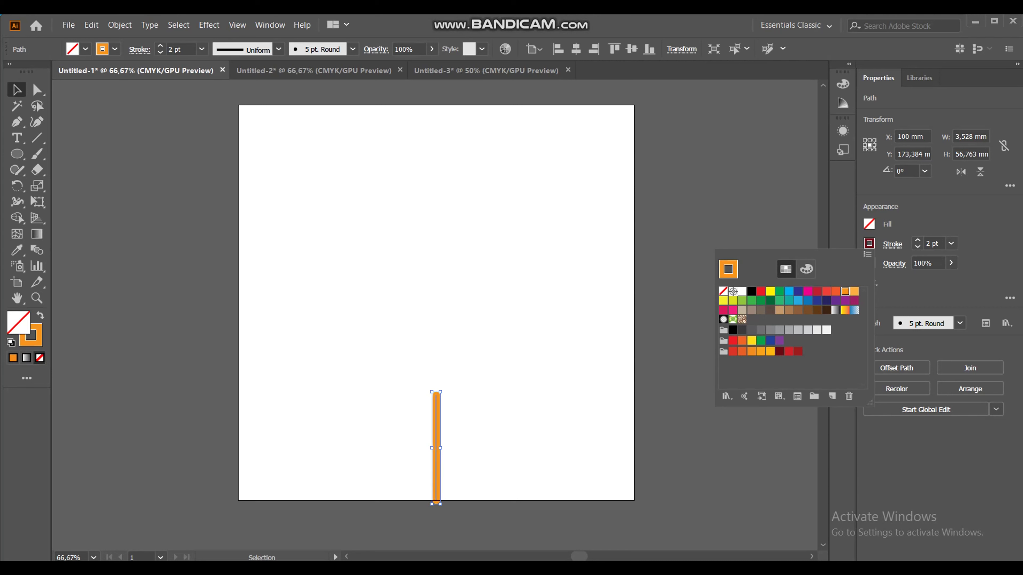
{"action": "key", "text": "Escape"}
{"action": "left_click", "coordinate": [918, 247]}
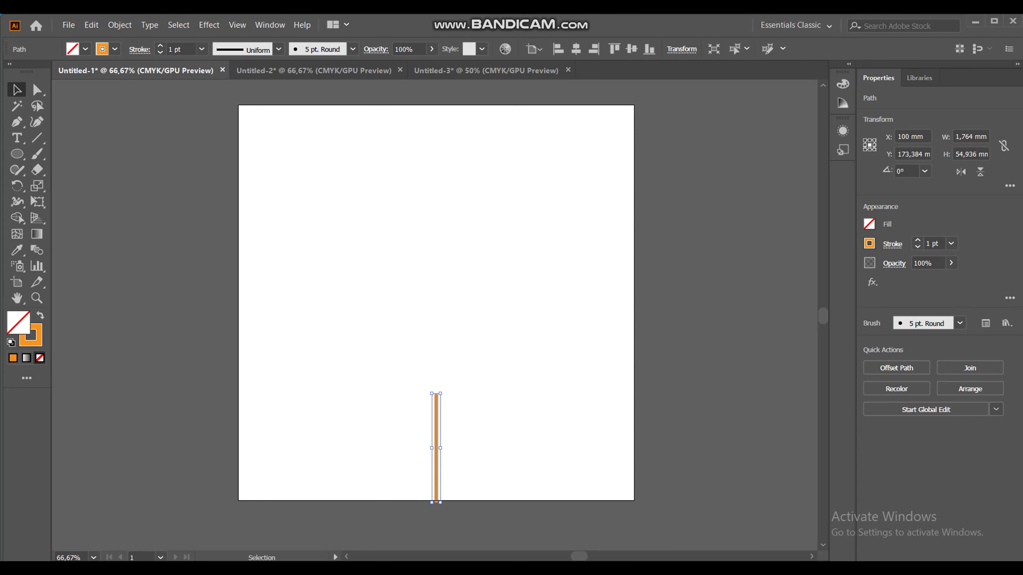
Step: Deselect the line and zoom the view to 100%
{"action": "key", "text": "ctrl+shift+a"}
{"action": "key", "text": "z"}
{"action": "key", "text": "ctrl+plus"}
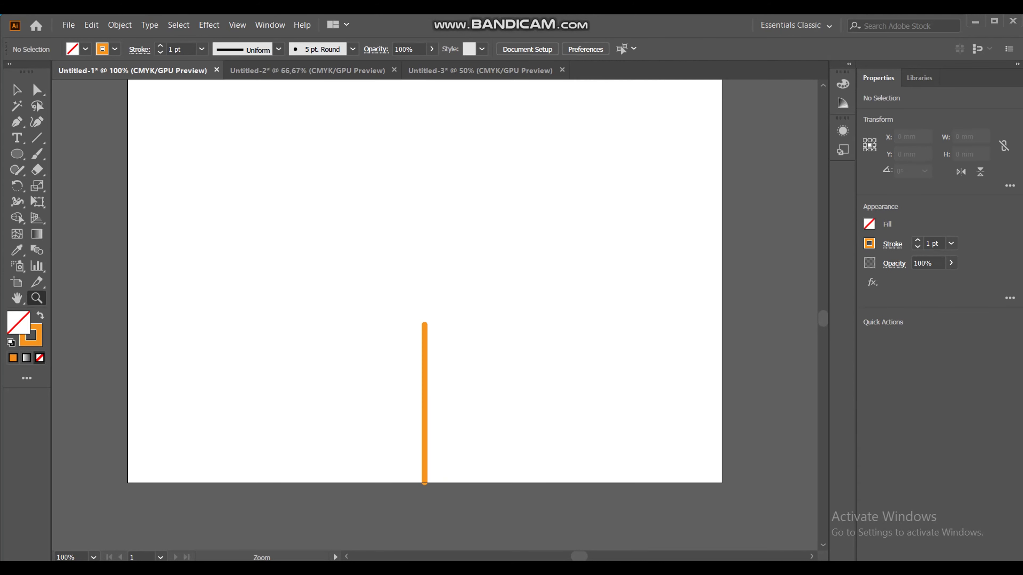
Step: Draw a small tall oval above the stick and centre it on the stick's top
{"action": "key", "text": "v"}
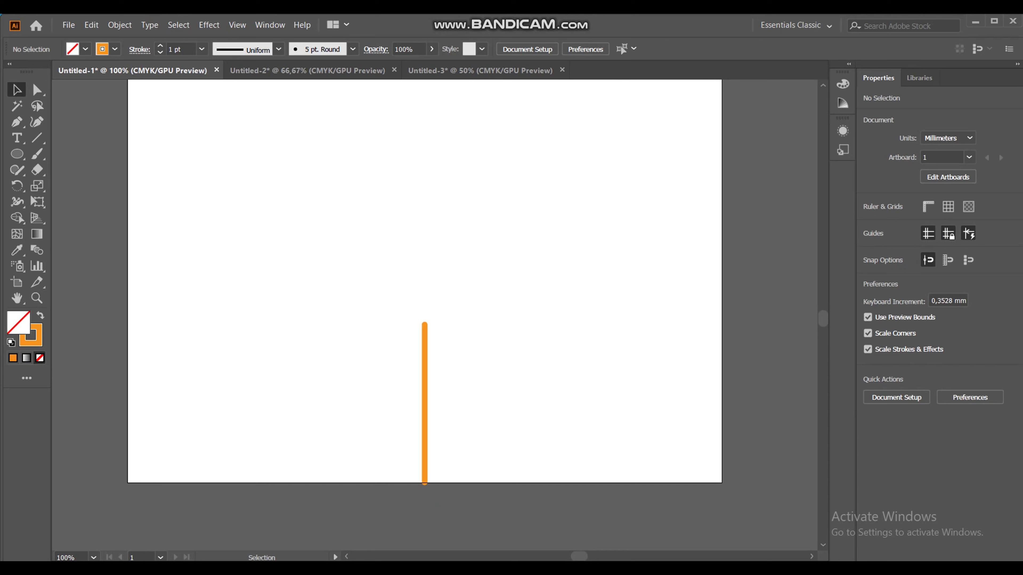
{"action": "scroll", "coordinate": [424, 282], "scroll_direction": "up", "scroll_amount": 1}
{"action": "scroll", "coordinate": [424, 282], "scroll_direction": "up", "scroll_amount": 2}
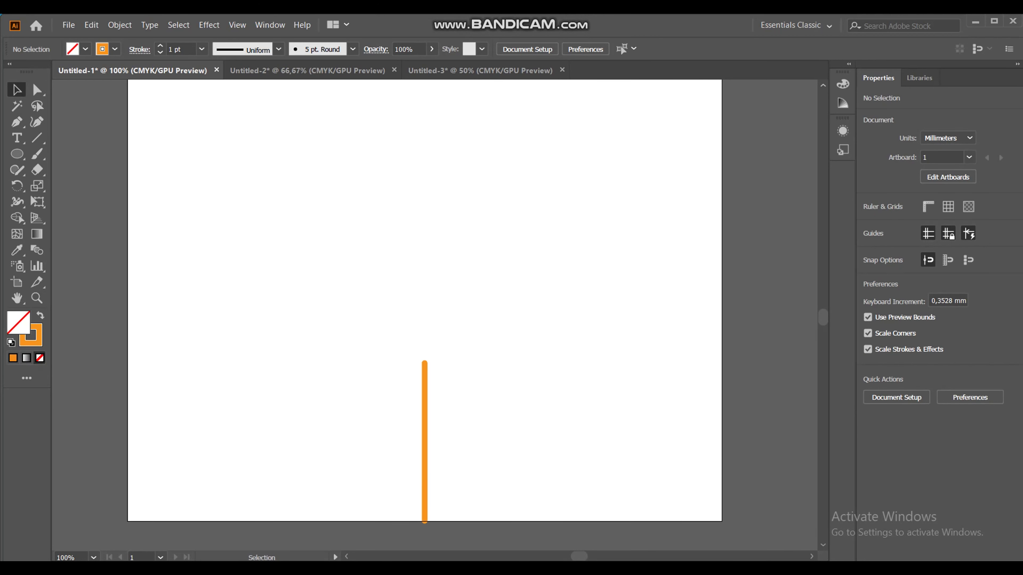
{"action": "key", "text": "l"}
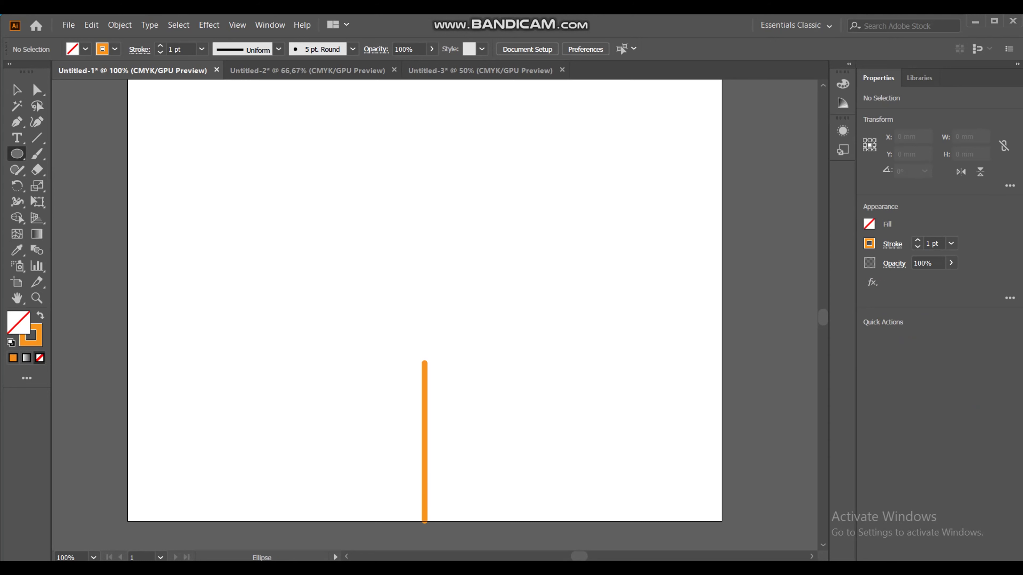
{"action": "left_click_drag", "start_coordinate": [424, 363], "coordinate": [406, 333]}
{"action": "key", "text": "v"}
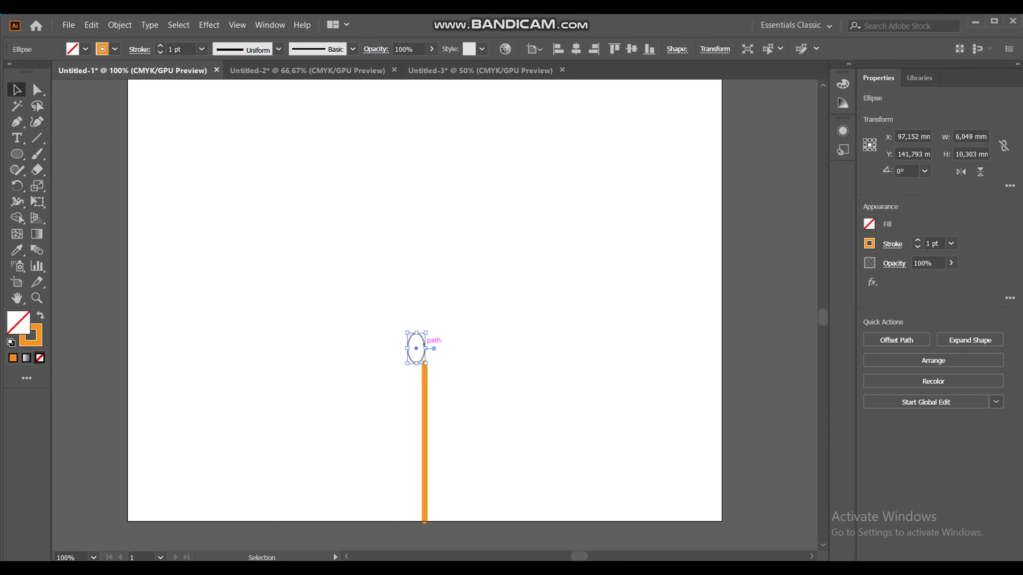
{"action": "left_click_drag", "start_coordinate": [416, 349], "coordinate": [424, 349]}
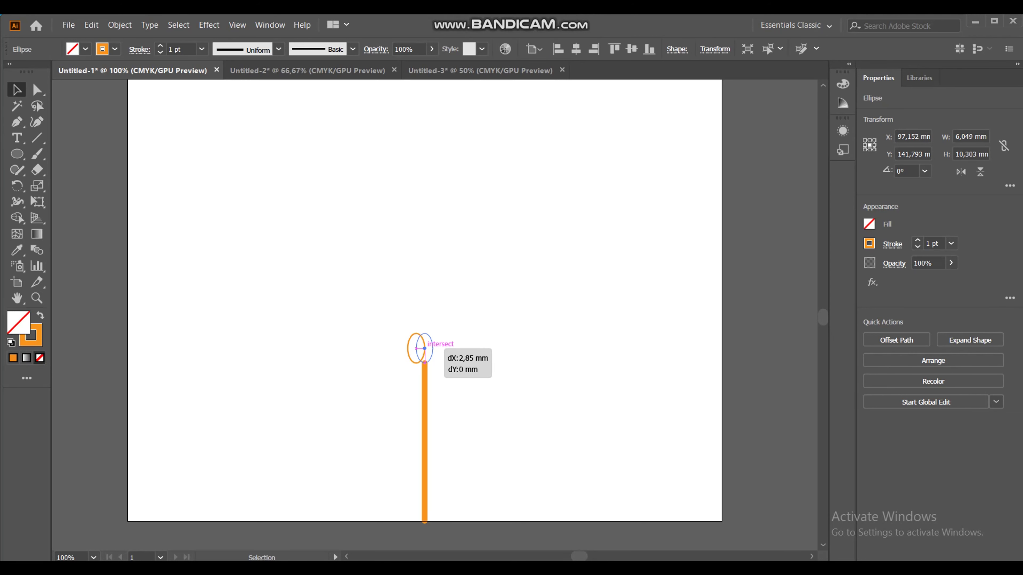
Step: Make the oval's fill and stroke both black
{"action": "left_click", "coordinate": [869, 224]}
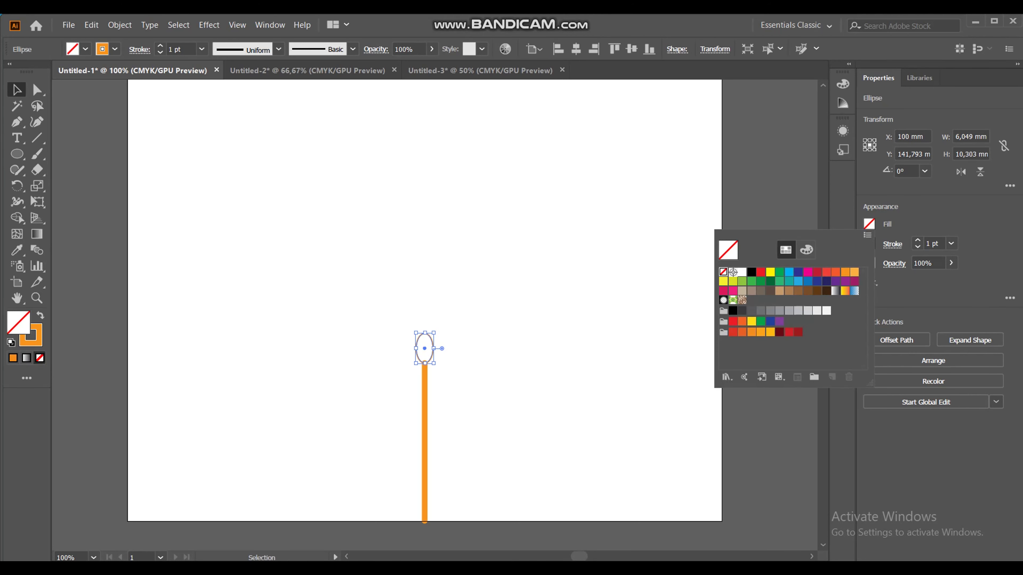
{"action": "left_click", "coordinate": [751, 272]}
{"action": "key", "text": "Escape"}
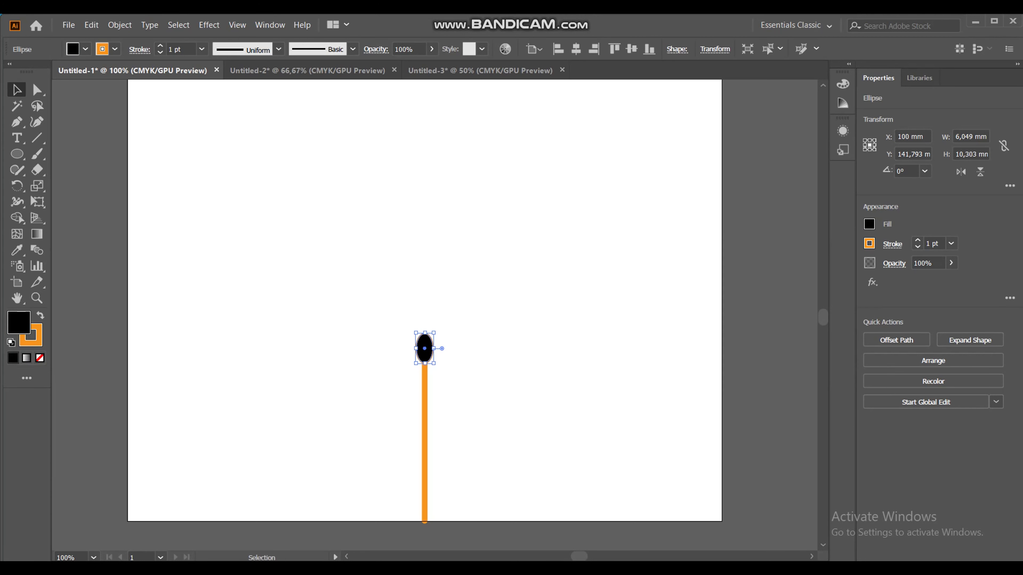
{"action": "left_click", "coordinate": [869, 243]}
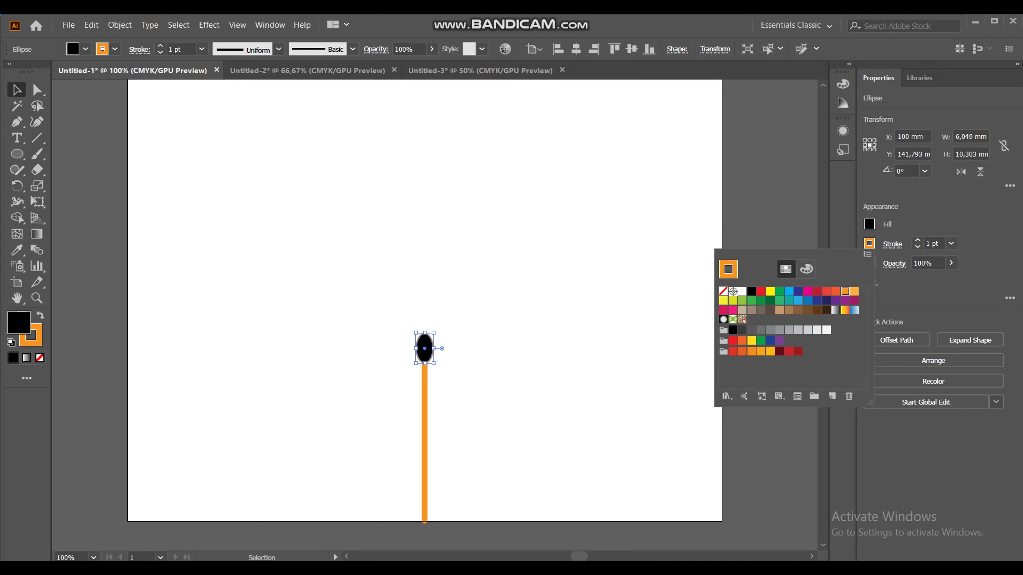
{"action": "left_click", "coordinate": [732, 330]}
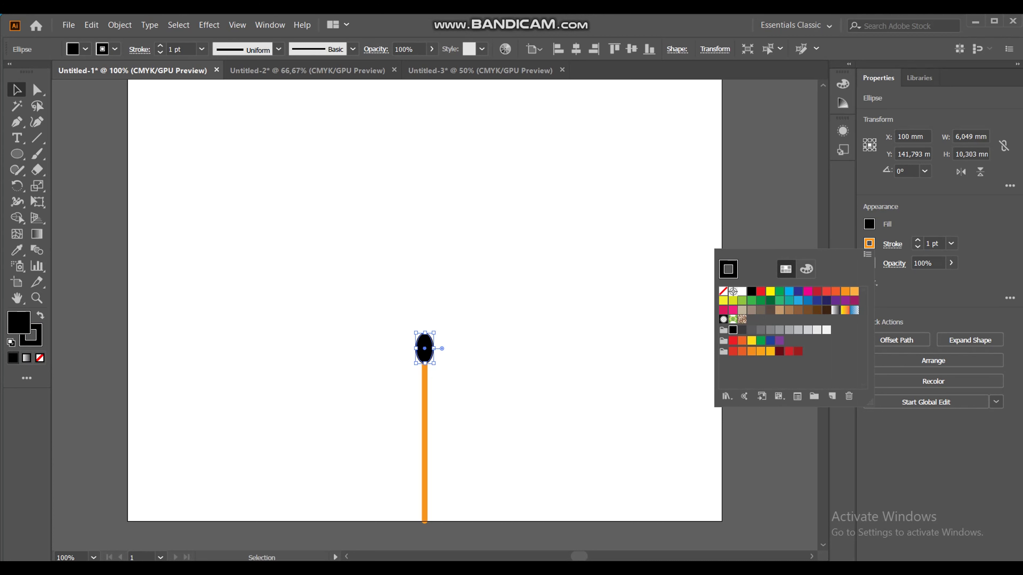
{"action": "key", "text": "Escape"}
{"action": "key", "text": "ctrl+shift+a"}
{"action": "key", "text": "b"}
{"action": "key", "text": "b"}
Step: Paint two crossing brush curves rising from the head as the flame's sides
{"action": "mouse_move", "coordinate": [433, 363]}
{"action": "left_mouse_down"}
{"action": "mouse_move", "coordinate": [398, 349]}
{"action": "mouse_move", "coordinate": [449, 217]}
{"action": "mouse_move", "coordinate": [448, 195]}
{"action": "left_mouse_up"}
{"action": "mouse_move", "coordinate": [422, 363]}
{"action": "left_mouse_down"}
{"action": "mouse_move", "coordinate": [454, 336]}
{"action": "mouse_move", "coordinate": [421, 215]}
{"action": "left_mouse_up"}
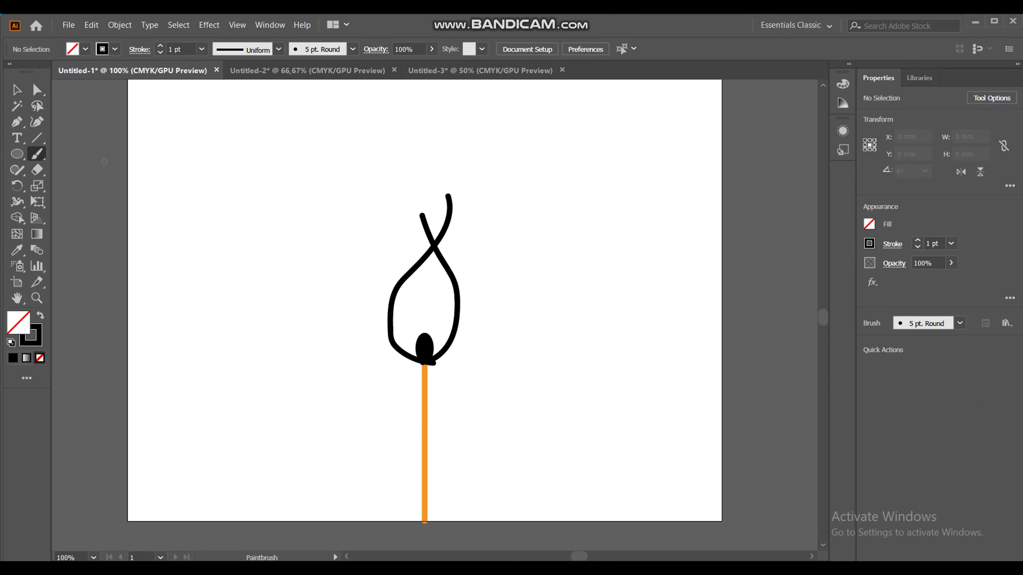
{"action": "key", "text": "v"}
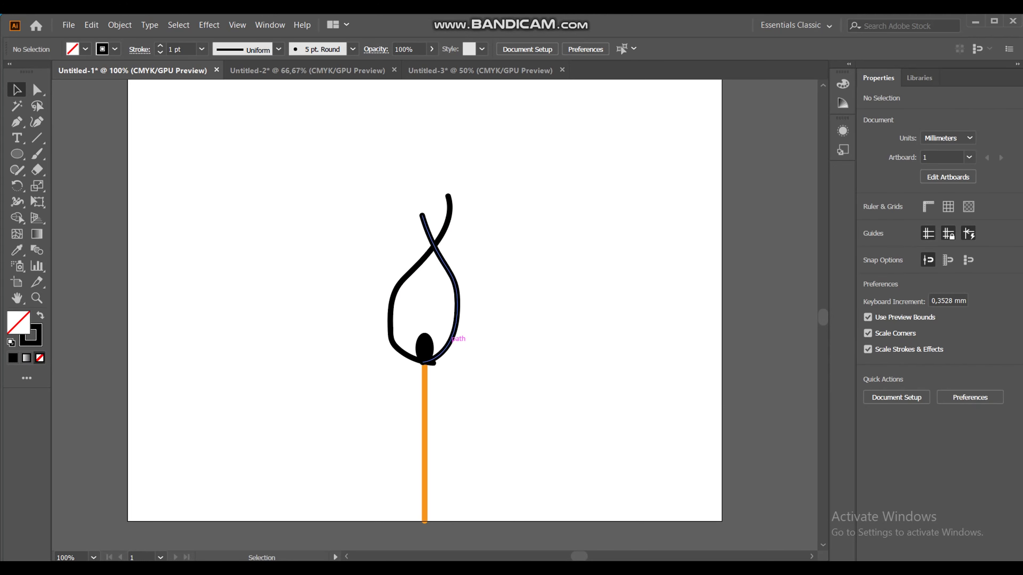
{"action": "left_click", "coordinate": [454, 339]}
{"action": "left_click", "coordinate": [503, 322]}
Step: Pull the flame's bottom anchor down to reshape the join, then select both strokes
{"action": "left_click", "coordinate": [36, 89]}
{"action": "left_click", "coordinate": [458, 305]}
{"action": "left_click_drag", "start_coordinate": [423, 363], "coordinate": [423, 367]}
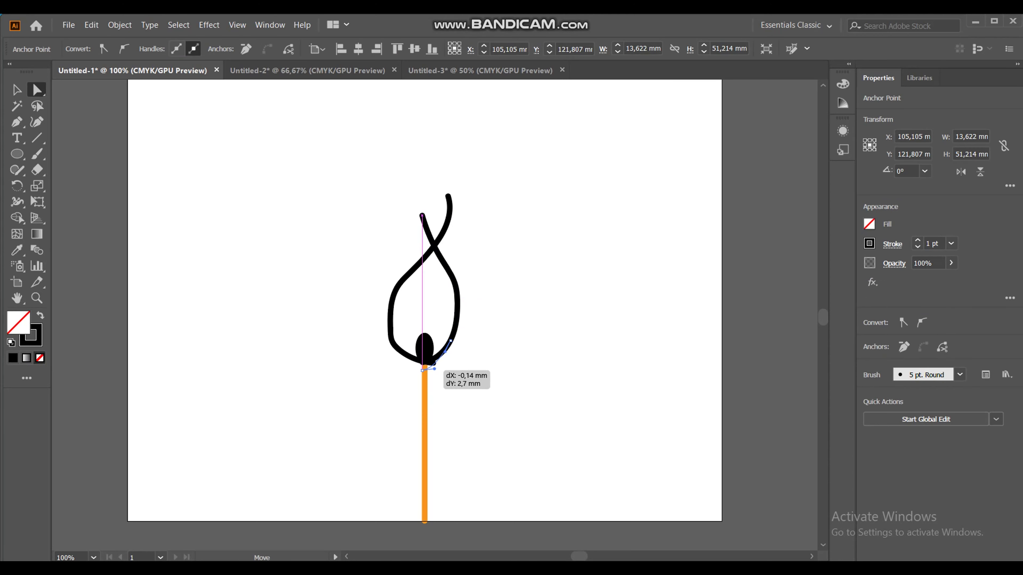
{"action": "left_click_drag", "start_coordinate": [422, 369], "coordinate": [439, 363]}
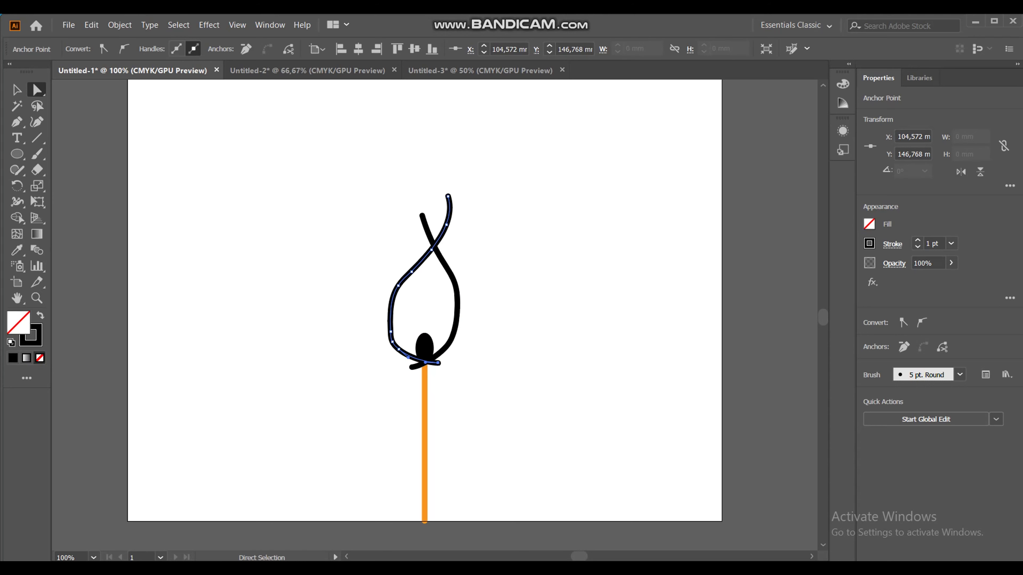
{"action": "left_click", "coordinate": [498, 293]}
{"action": "left_click_drag", "start_coordinate": [501, 296], "coordinate": [369, 217]}
{"action": "key", "text": "shift+m"}
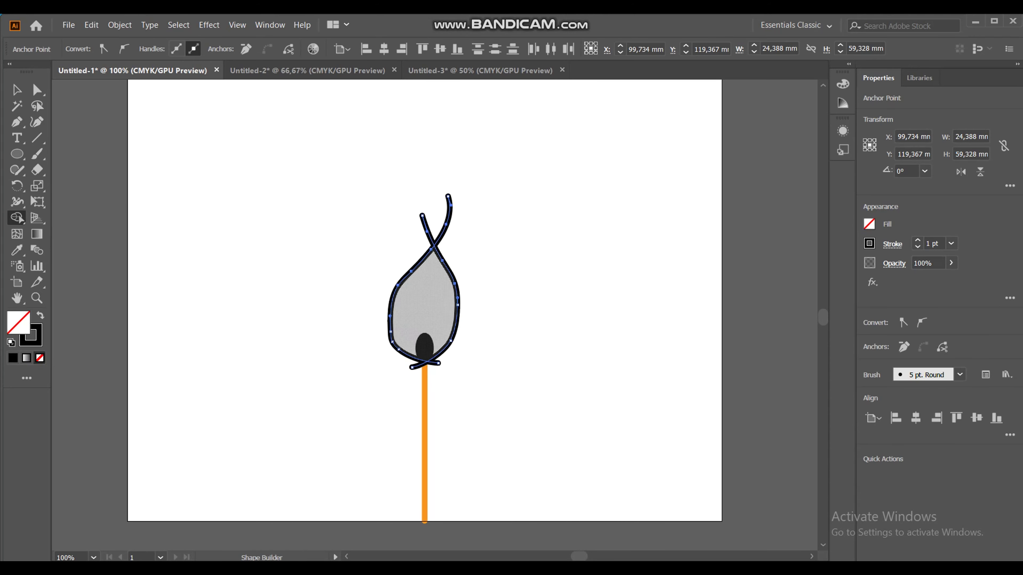
Step: Merge the flame strokes with Shape Builder and delete the crossed top piece
{"action": "left_click", "coordinate": [423, 302]}
{"action": "key", "text": "v"}
{"action": "left_click", "coordinate": [479, 226]}
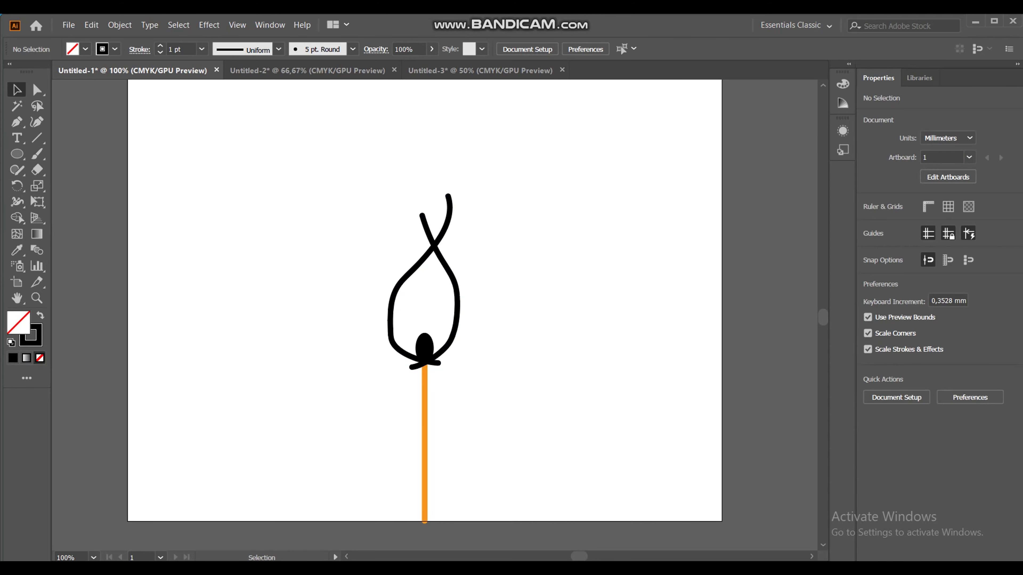
{"action": "left_click", "coordinate": [424, 216]}
{"action": "key", "text": "Delete"}
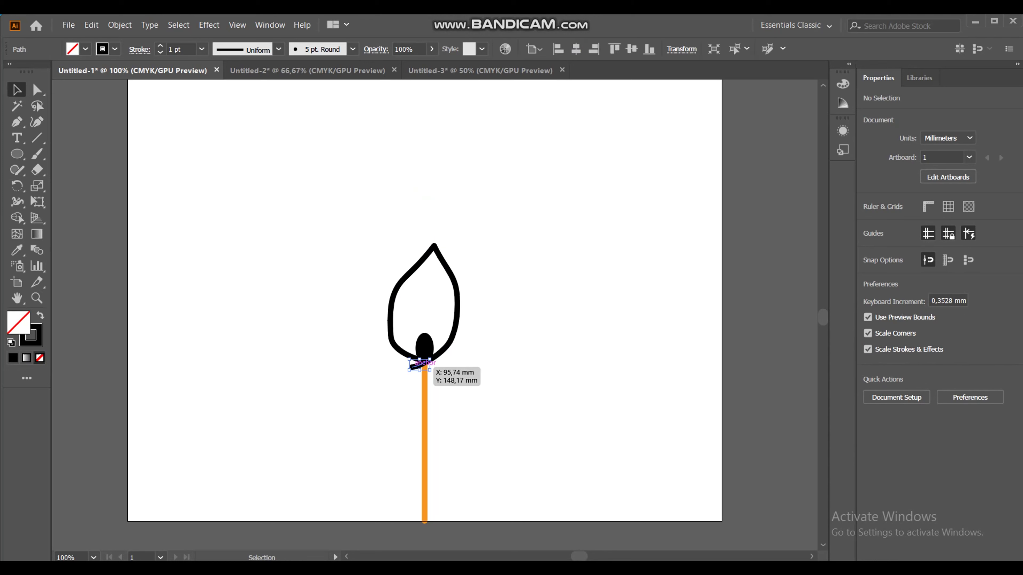
Step: Scale the flame down around the head and zoom the view to 150%
{"action": "left_click", "coordinate": [459, 303]}
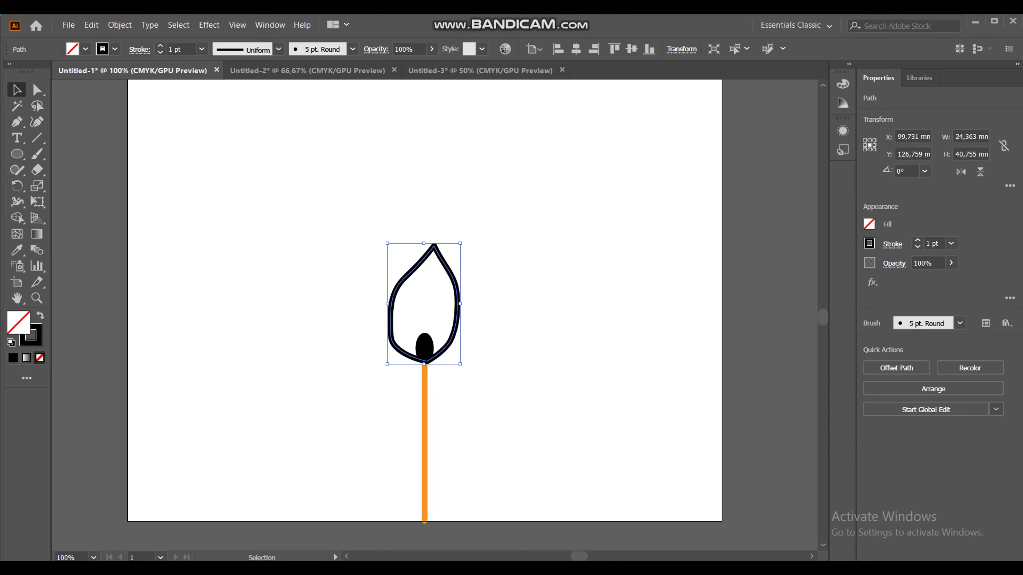
{"action": "left_click_drag", "start_coordinate": [460, 243], "coordinate": [449, 279]}
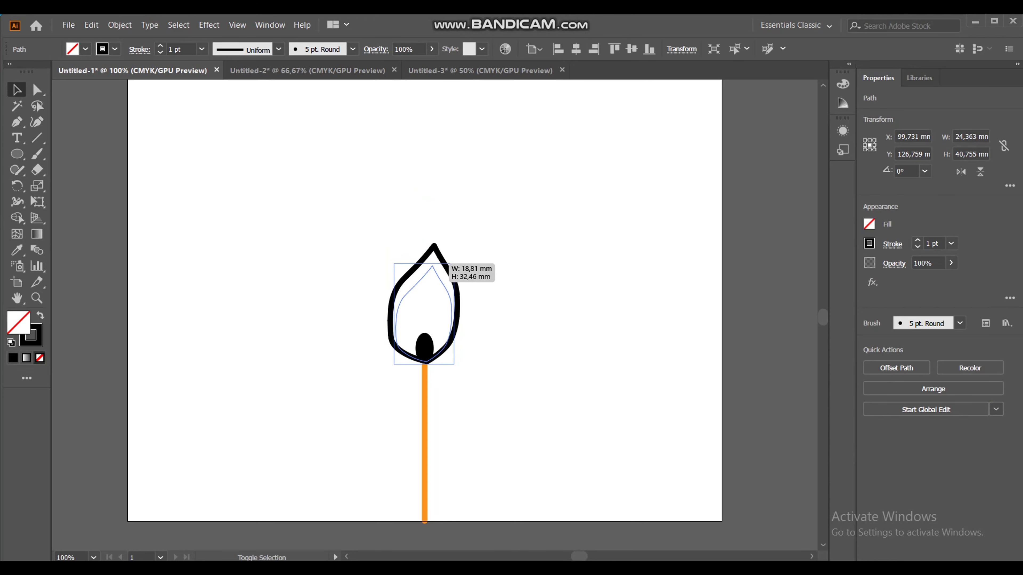
{"action": "key", "text": "ctrl+shift+a"}
{"action": "key", "text": "z"}
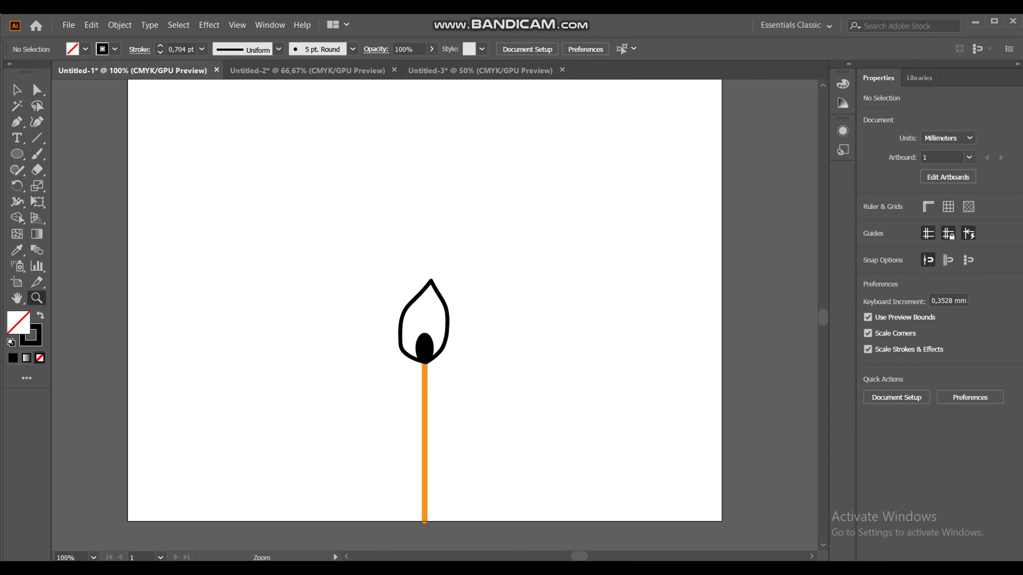
{"action": "key", "text": "ctrl+plus"}
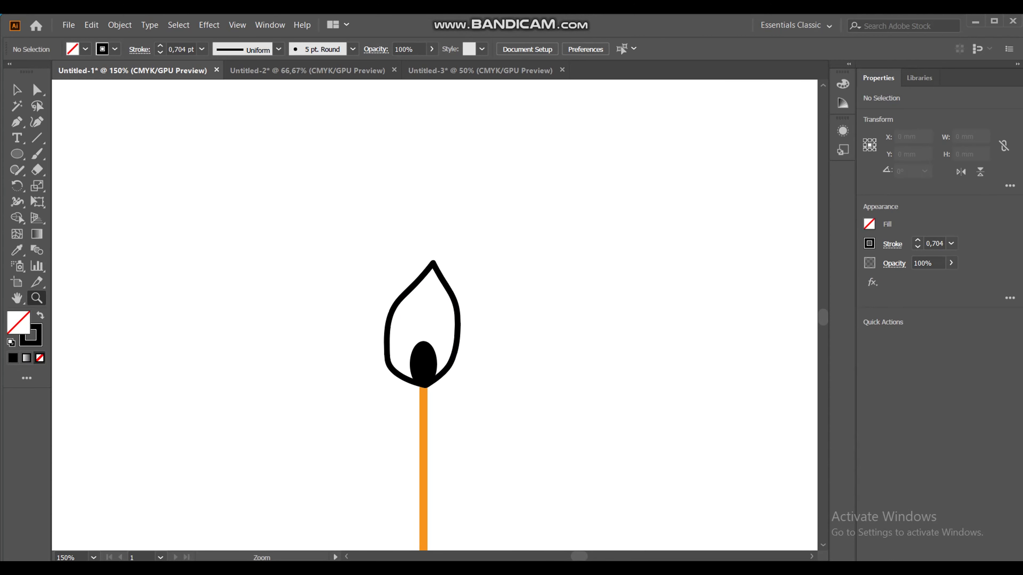
{"action": "key", "text": "v"}
{"action": "left_click", "coordinate": [440, 274]}
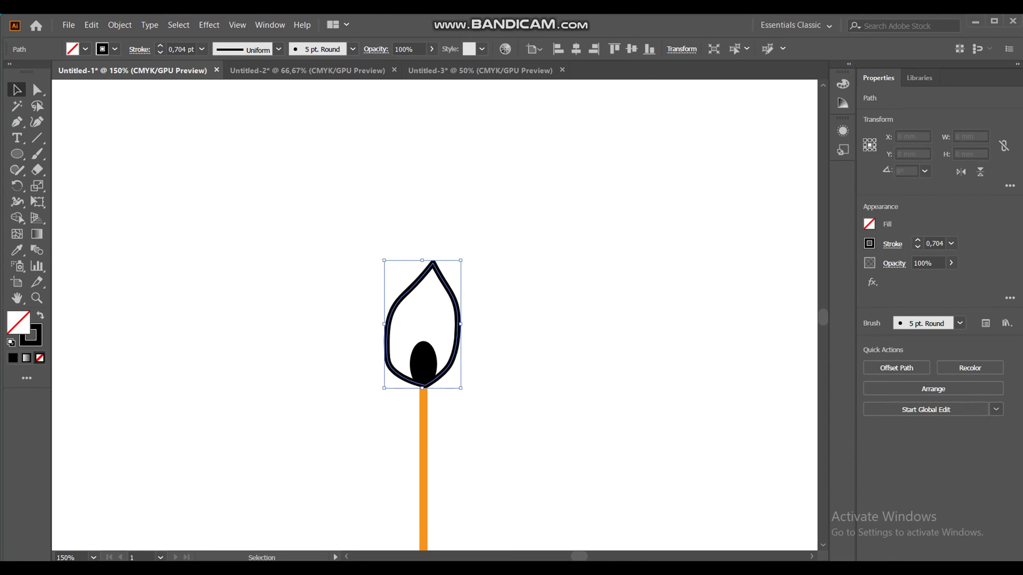
Step: Offset the flame path outward by 2 mm and move the new outline up slightly
{"action": "left_click", "coordinate": [119, 25]}
{"action": "mouse_move", "coordinate": [130, 301]}
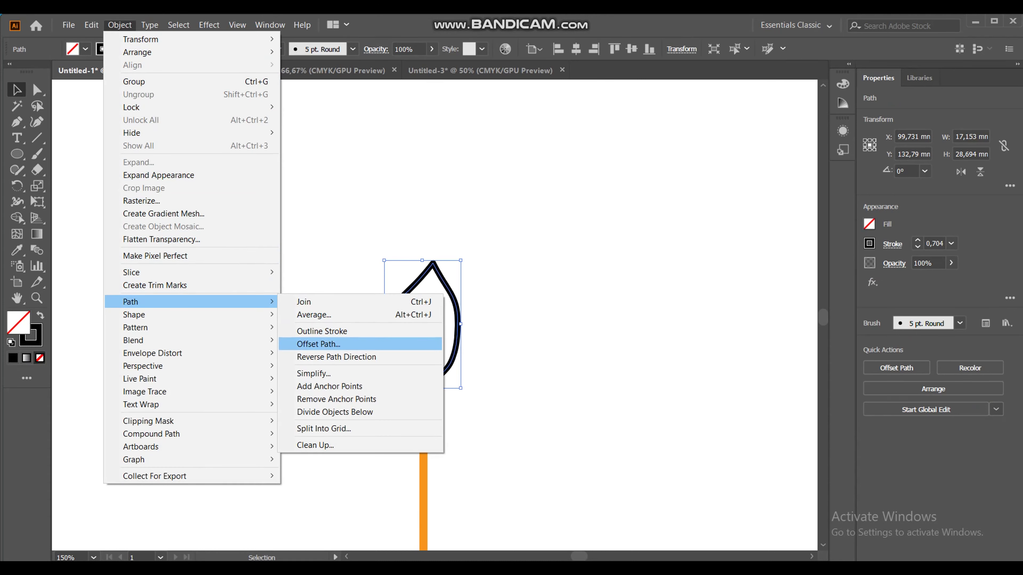
{"action": "left_click", "coordinate": [318, 343]}
{"action": "left_click", "coordinate": [67, 56]}
{"action": "key", "text": "BackSpace"}
{"action": "type", "text": "2"}
{"action": "key", "text": "Return"}
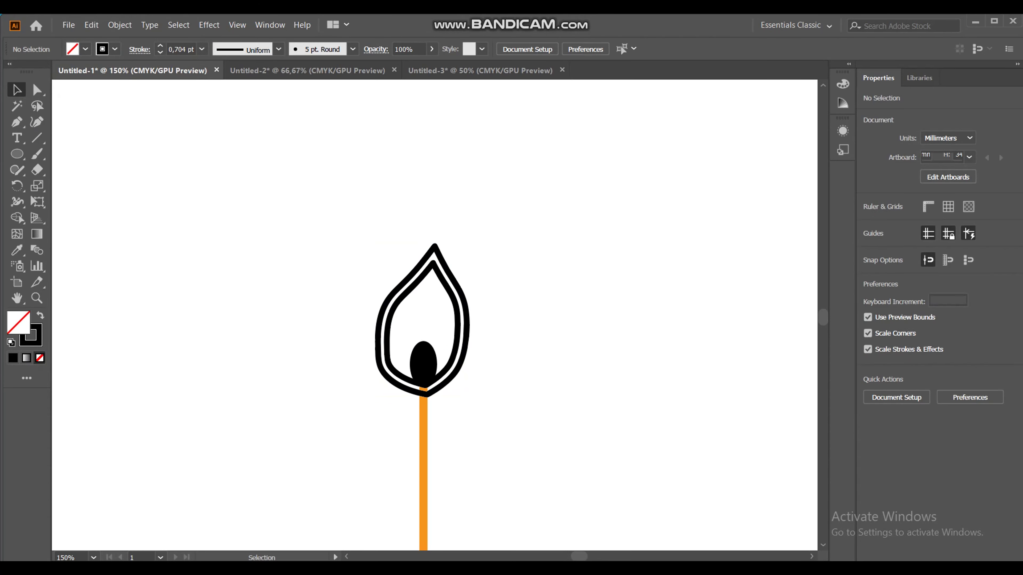
{"action": "left_click_drag", "start_coordinate": [443, 390], "coordinate": [443, 376]}
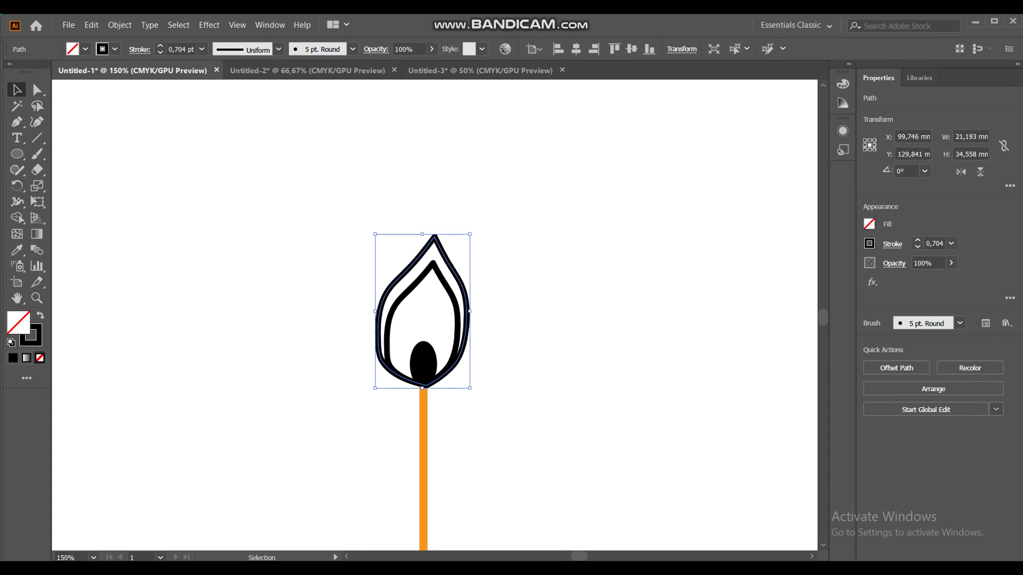
Step: Add a second 2 mm offset outline and nudge the outer outline upward
{"action": "left_click", "coordinate": [120, 24]}
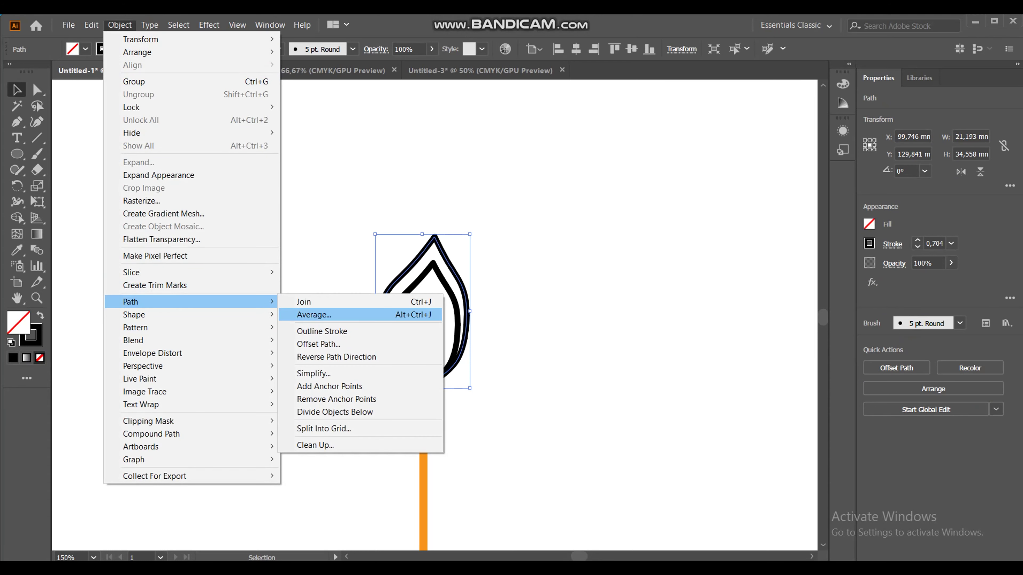
{"action": "left_click", "coordinate": [318, 344]}
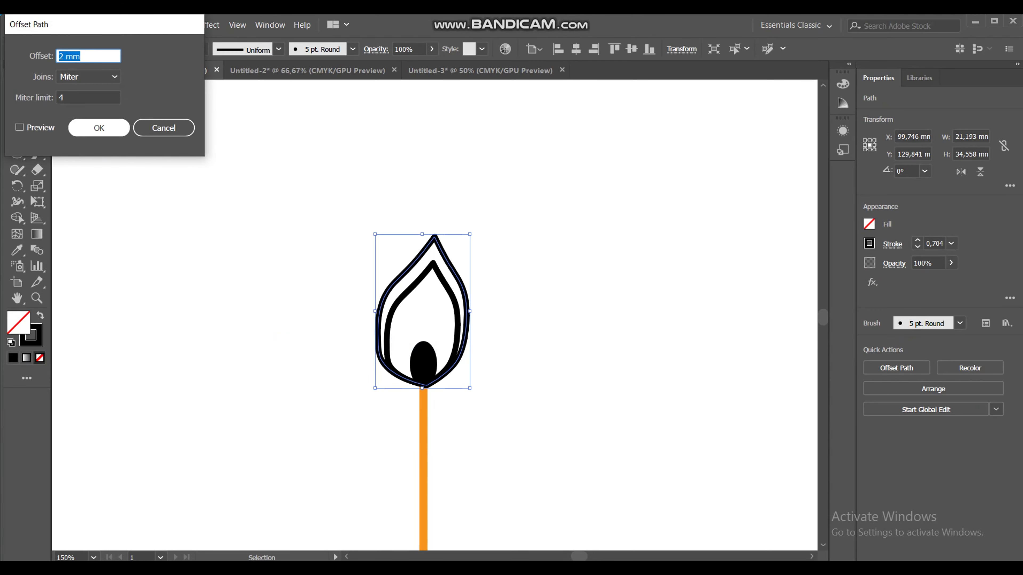
{"action": "key", "text": "Return"}
{"action": "key", "text": "ctrl+shift+a"}
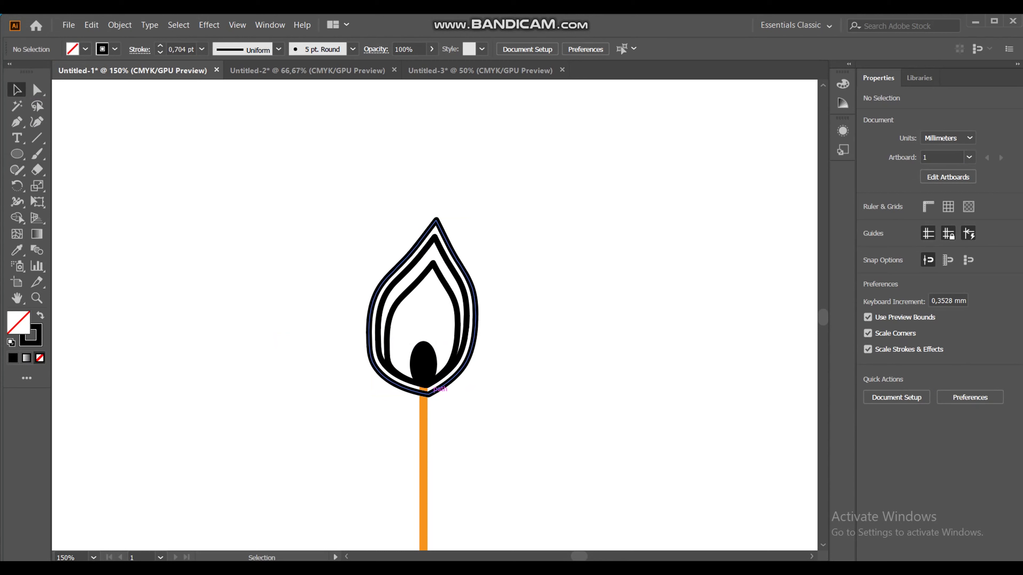
{"action": "left_click_drag", "start_coordinate": [434, 389], "coordinate": [428, 384]}
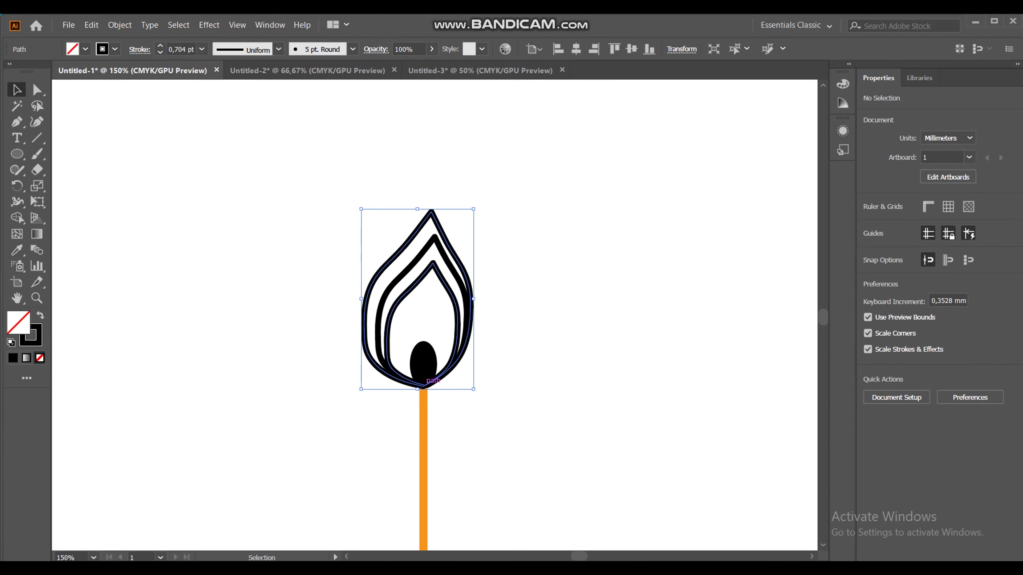
Step: Zoom to 300% and shift the flame outline slightly to line up
{"action": "key", "text": "ctrl+shift+a"}
{"action": "key", "text": "z"}
{"action": "key", "text": "ctrl+plus"}
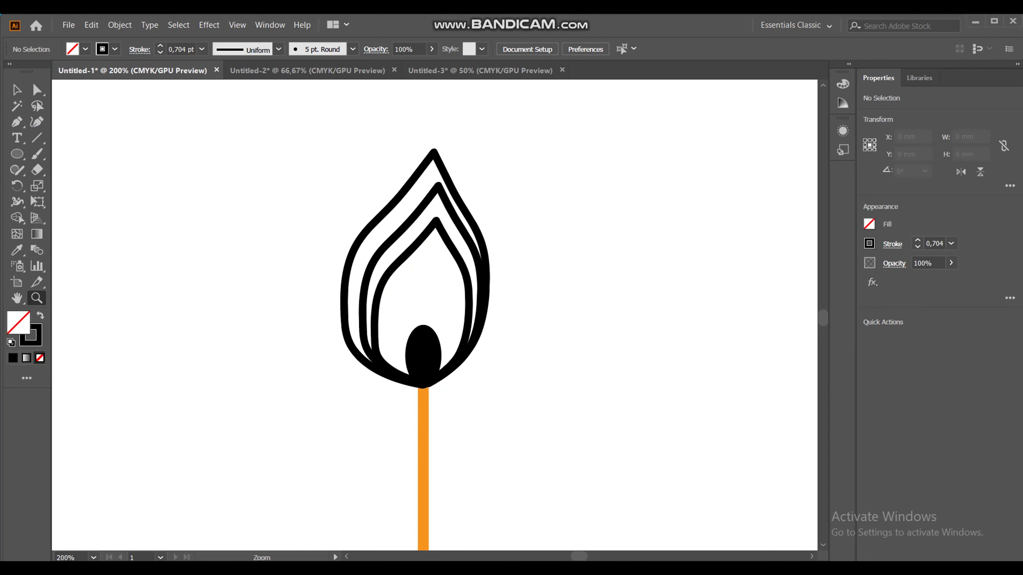
{"action": "key", "text": "ctrl+plus"}
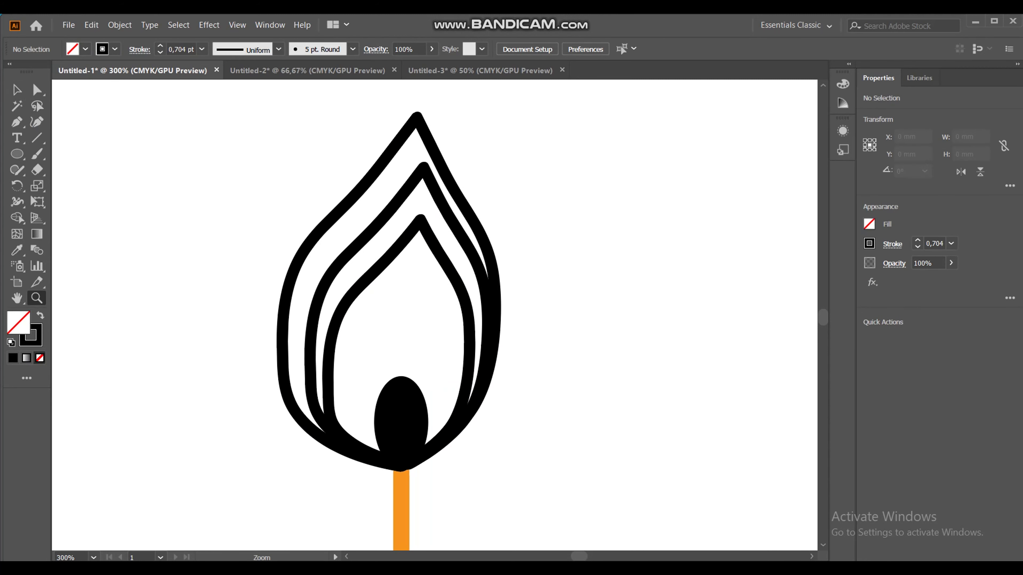
{"action": "key", "text": "v"}
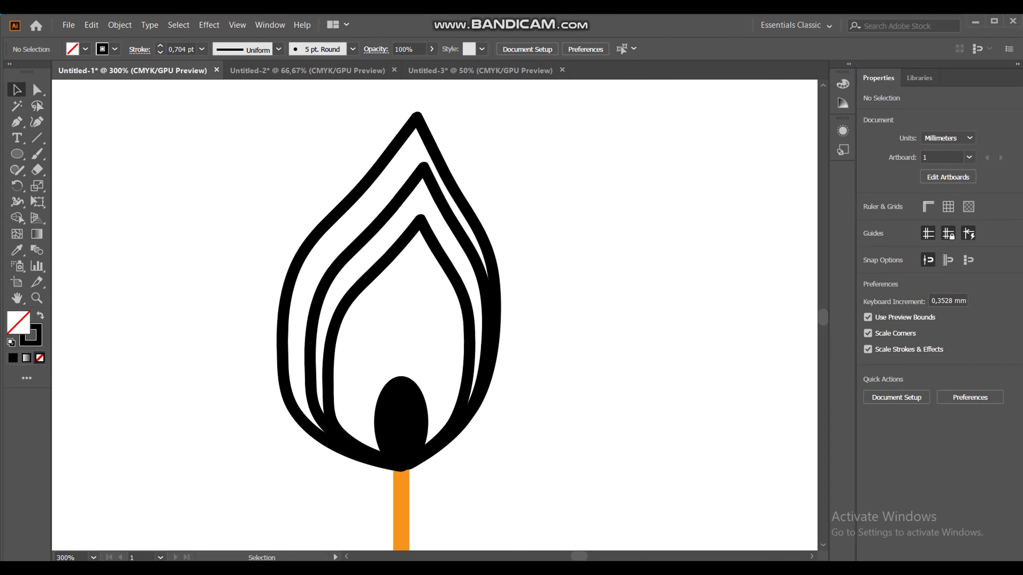
{"action": "left_click_drag", "start_coordinate": [410, 463], "coordinate": [421, 466]}
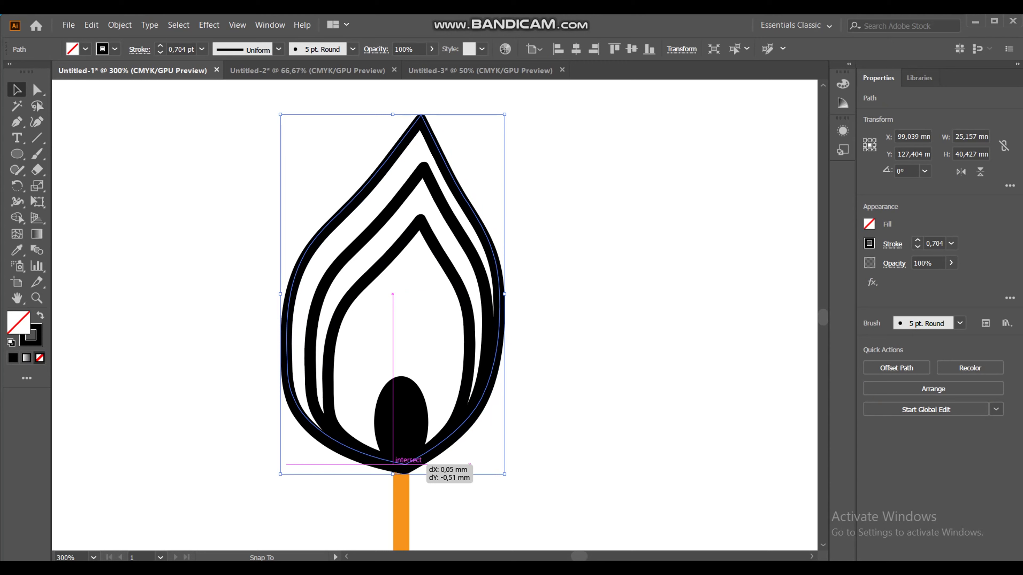
{"action": "key", "text": "ctrl+shift+a"}
Step: Apply Offset Path to the outermost flame outline to create a fourth outline
{"action": "left_click", "coordinate": [421, 463]}
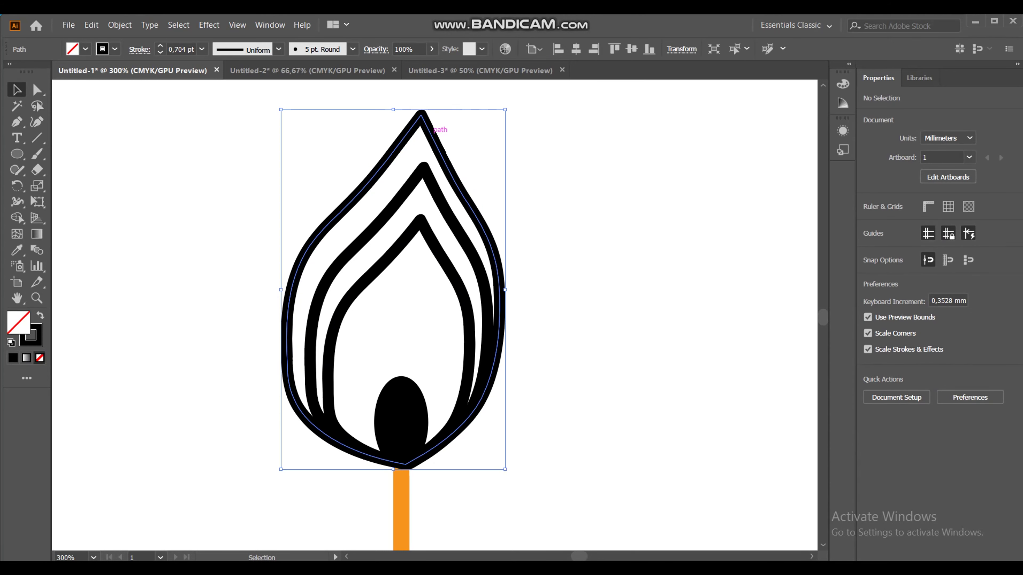
{"action": "left_click", "coordinate": [119, 25]}
{"action": "mouse_move", "coordinate": [191, 301]}
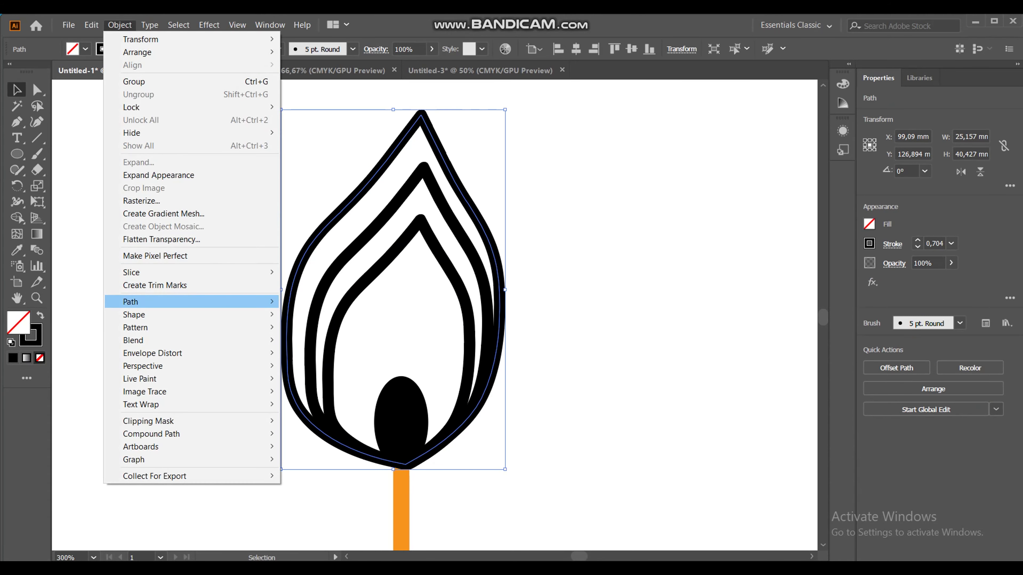
{"action": "left_click", "coordinate": [318, 344]}
{"action": "key", "text": "Return"}
{"action": "key", "text": "ctrl+shift+a"}
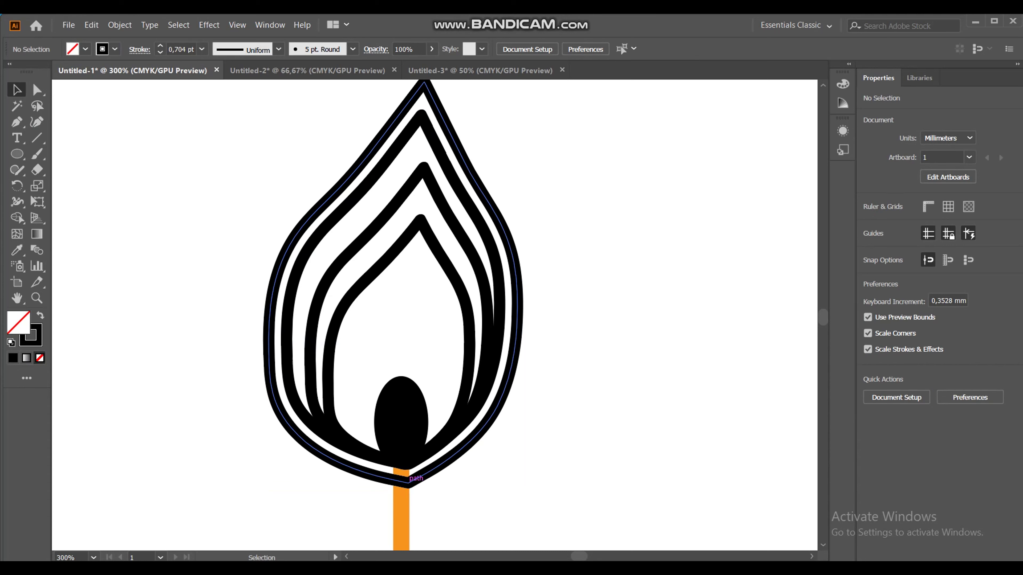
{"action": "left_click", "coordinate": [408, 477]}
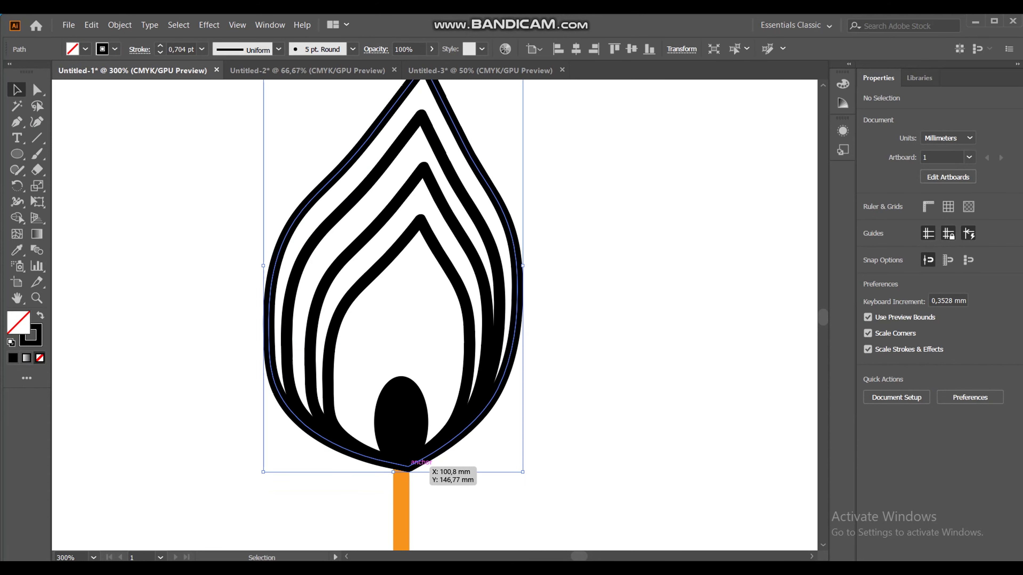
Step: Fill the innermost flame band dark red and the next band red
{"action": "key", "text": "ctrl+shift+a"}
{"action": "left_click", "coordinate": [405, 464]}
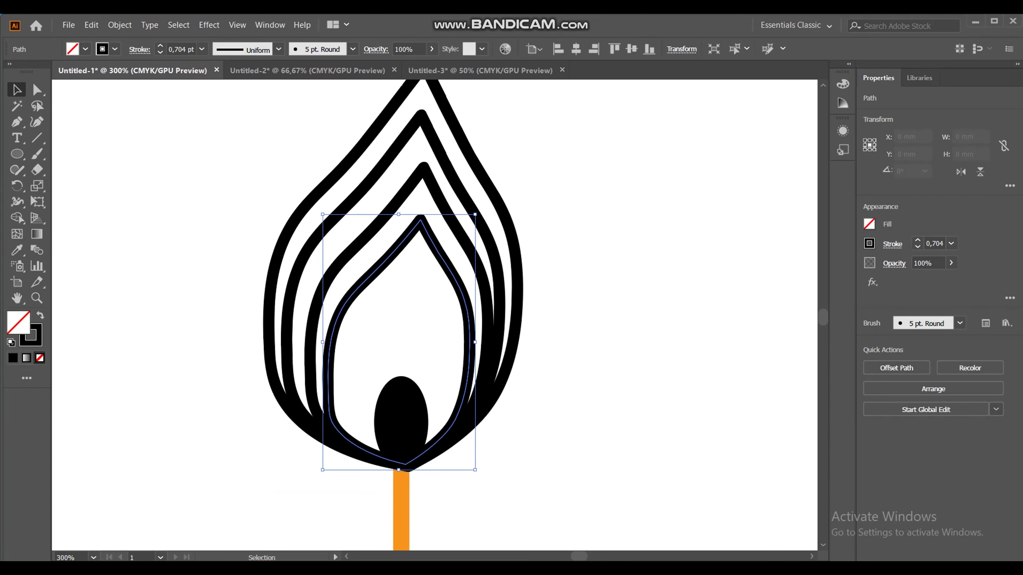
{"action": "left_click", "coordinate": [868, 223]}
{"action": "left_click", "coordinate": [798, 332]}
{"action": "left_click", "coordinate": [493, 315]}
{"action": "left_click", "coordinate": [869, 224]}
{"action": "left_click", "coordinate": [733, 332]}
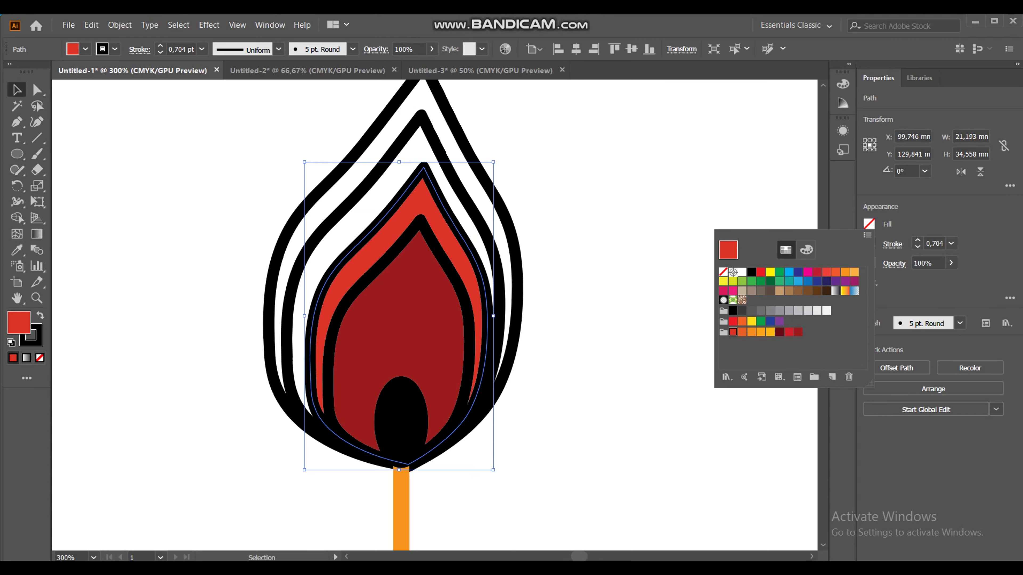
{"action": "key", "text": "Escape"}
Step: Fill the next band orange and the outermost band yellow
{"action": "left_click", "coordinate": [501, 315]}
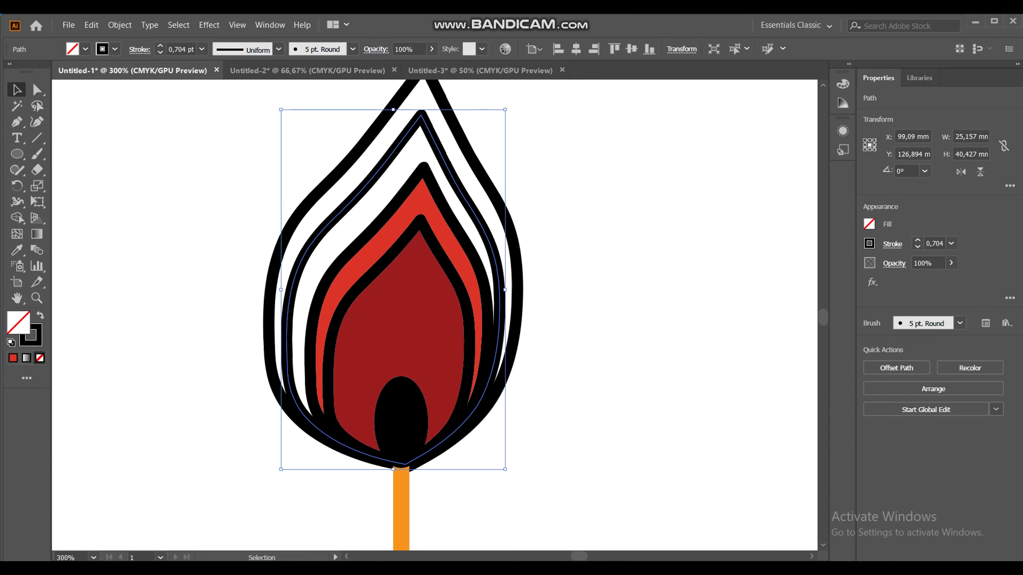
{"action": "left_click", "coordinate": [869, 224]}
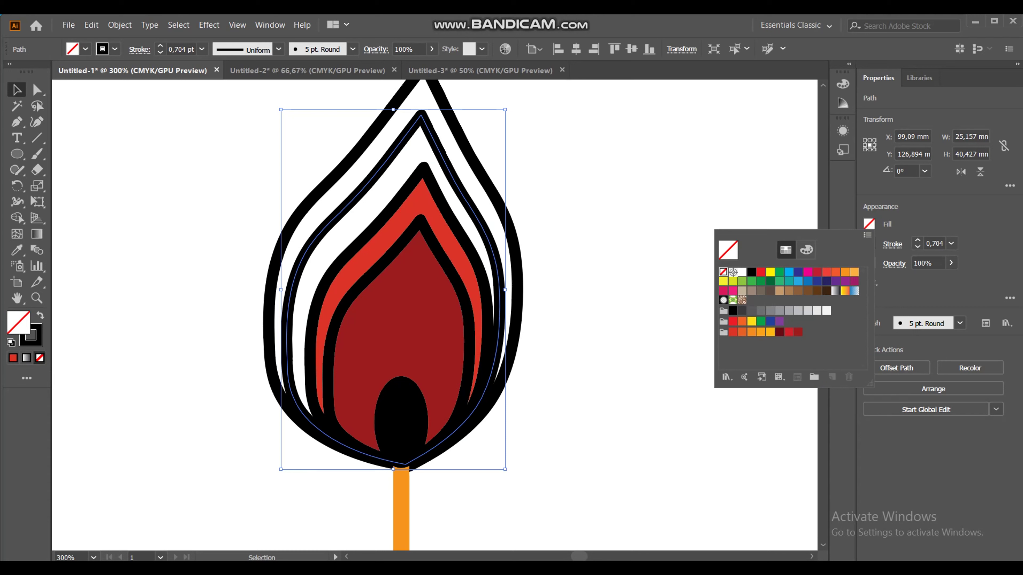
{"action": "left_click", "coordinate": [752, 332]}
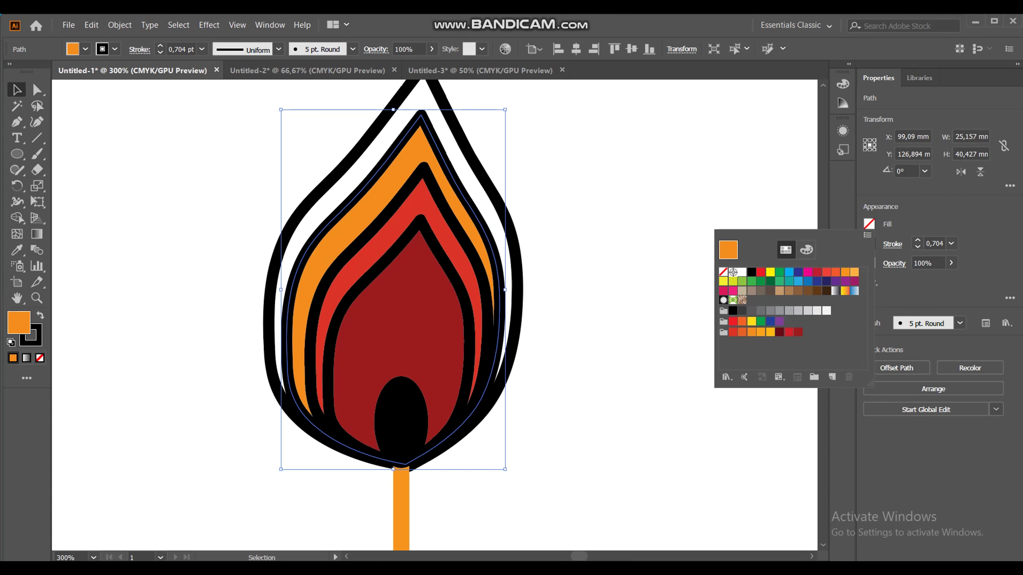
{"action": "key", "text": "Escape"}
{"action": "left_click", "coordinate": [454, 100]}
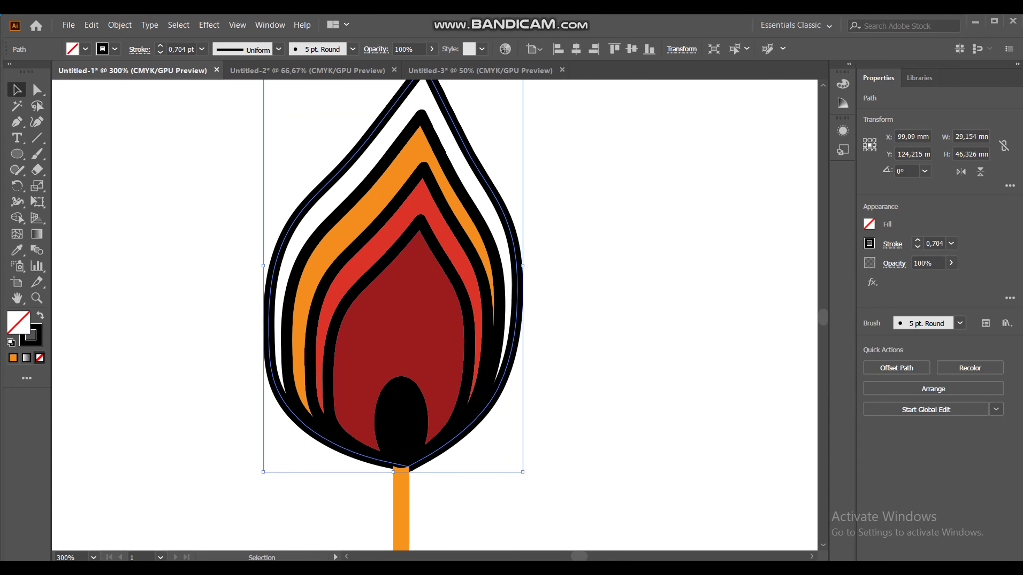
{"action": "left_click", "coordinate": [869, 224]}
{"action": "left_click", "coordinate": [770, 332]}
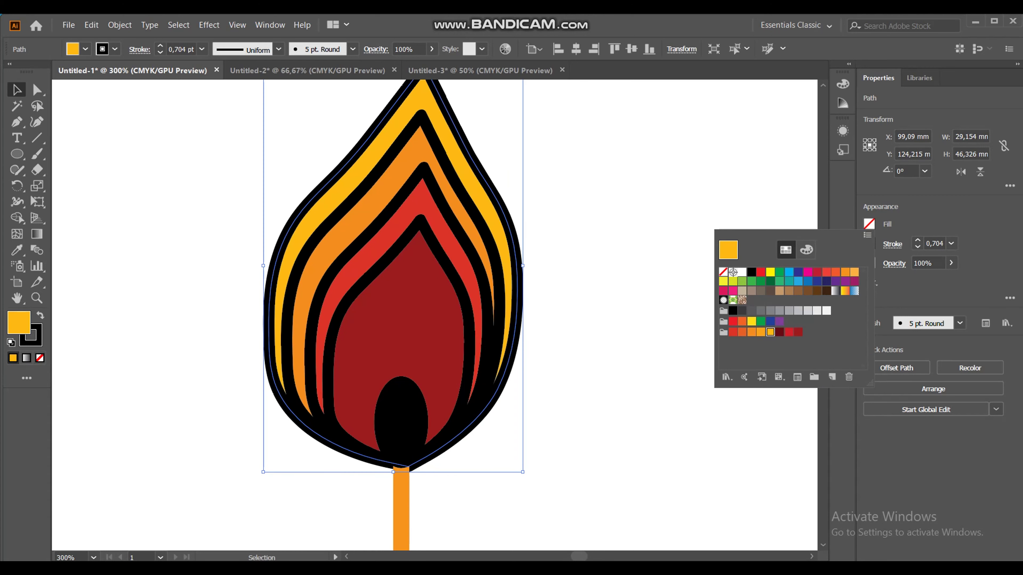
{"action": "key", "text": "Escape"}
Step: Deselect everything and zoom out to see the whole page
{"action": "key", "text": "ctrl+shift+a"}
{"action": "key", "text": "z"}
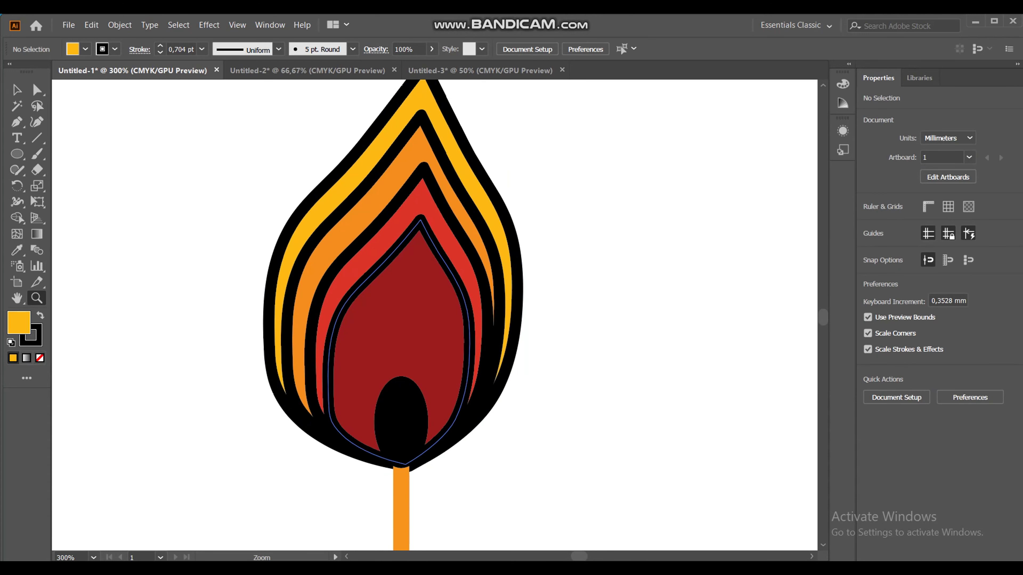
{"action": "key", "text": "ctrl+minus"}
{"action": "key", "text": "ctrl+minus"}
{"action": "key", "text": "ctrl+minus"}
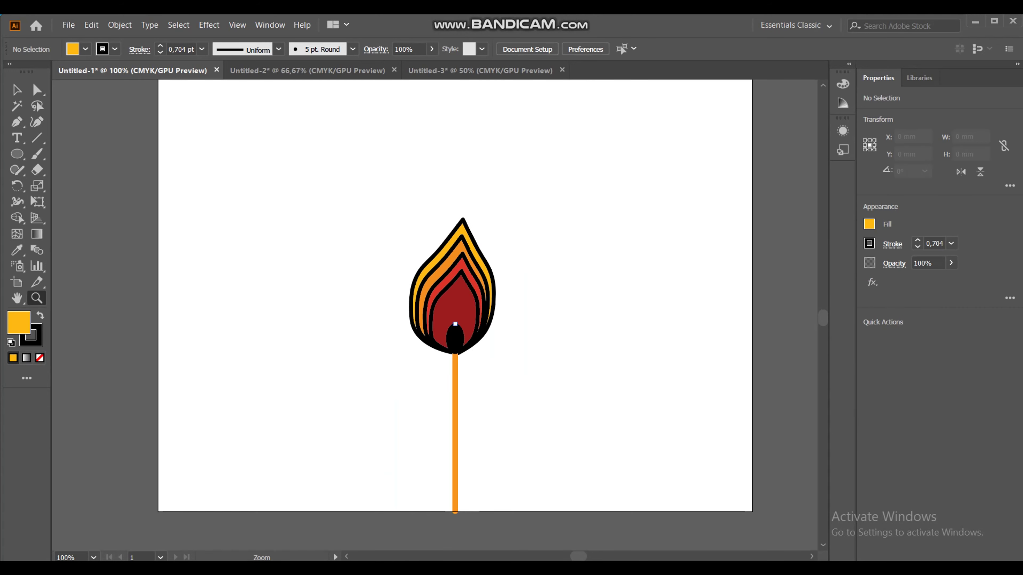
Step: Raise the orange stick's stroke weight to 2 pt
{"action": "key", "text": "v"}
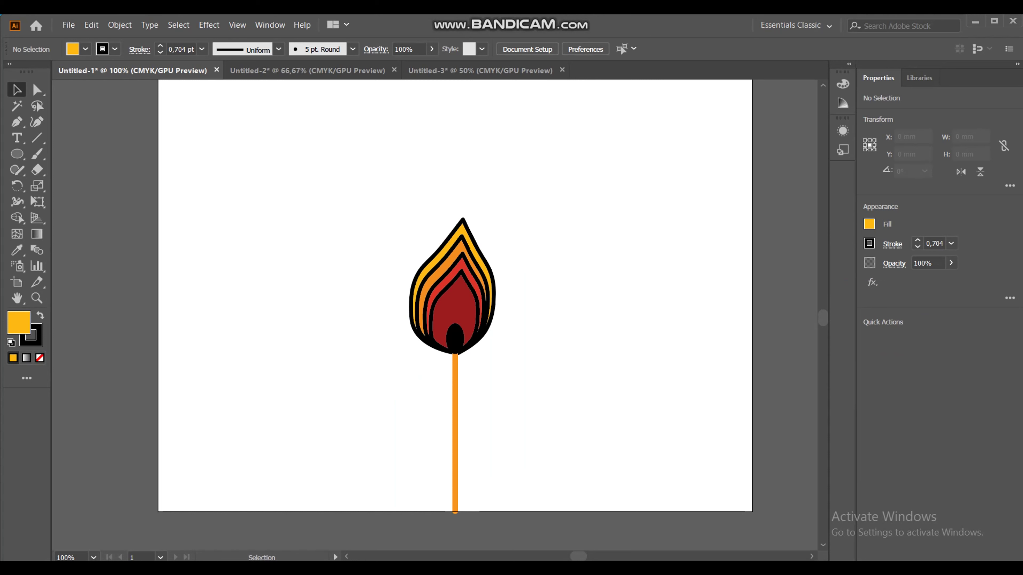
{"action": "left_click", "coordinate": [455, 415]}
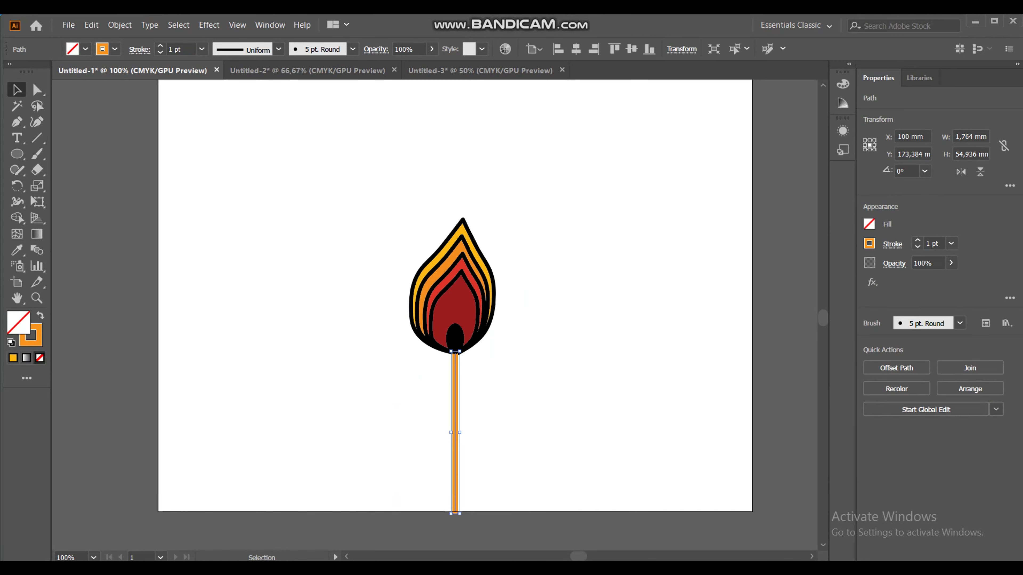
{"action": "left_click", "coordinate": [917, 240]}
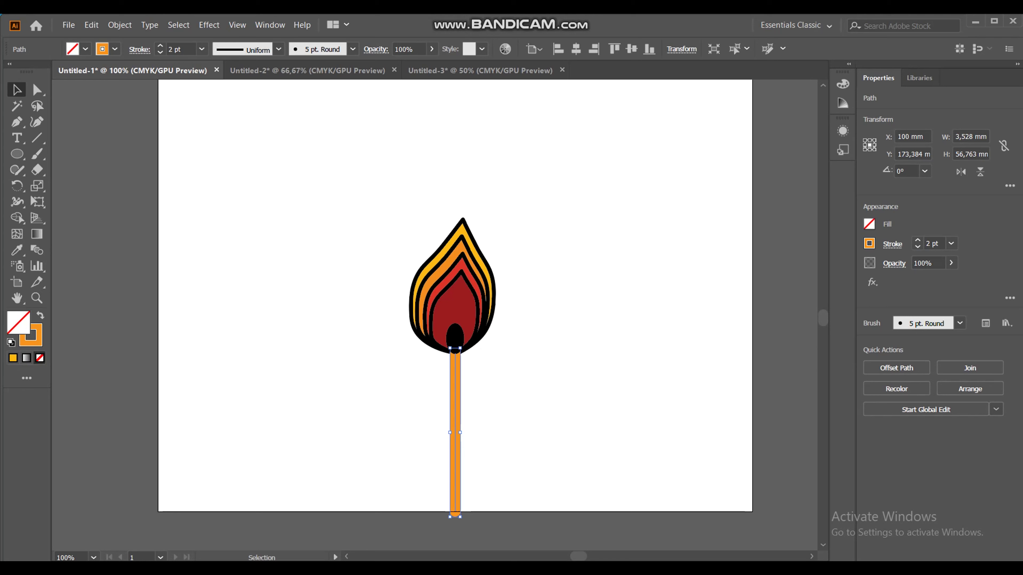
Step: Move the flame and stick together lower on the page, then zoom to 150%
{"action": "left_click_drag", "start_coordinate": [406, 268], "coordinate": [592, 376]}
{"action": "left_click_drag", "start_coordinate": [483, 283], "coordinate": [486, 337]}
{"action": "left_click", "coordinate": [455, 504]}
{"action": "key", "text": "ctrl+plus"}
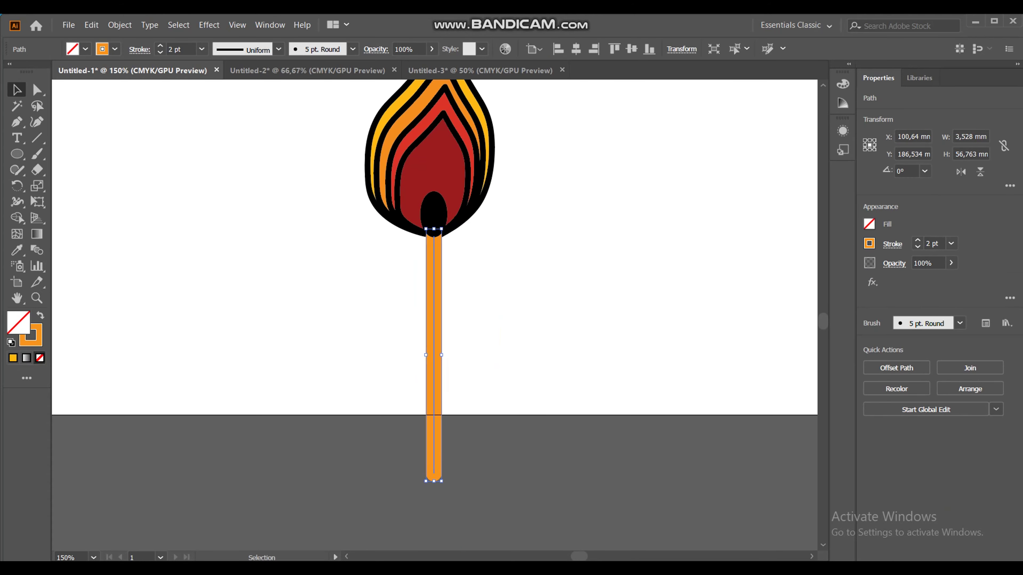